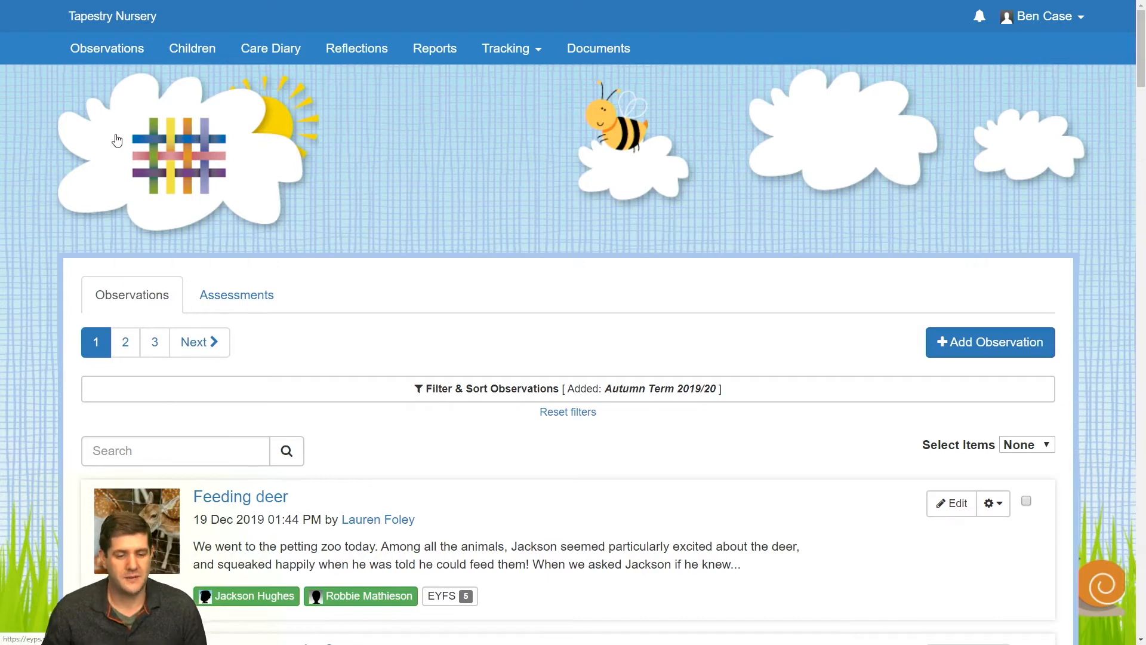
Step: Add a new report from the reports overview using the SEND template for the chosen child
{"action": "left_click", "coordinate": [436, 50]}
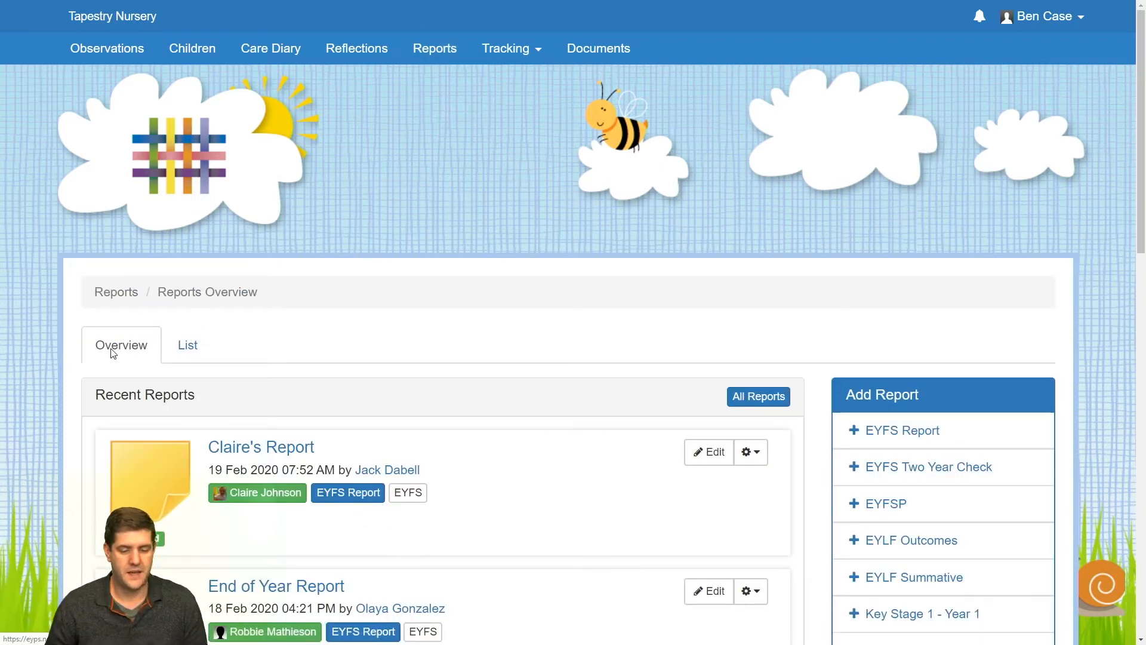
{"action": "scroll", "coordinate": [925, 336], "scroll_direction": "down", "scroll_amount": 1}
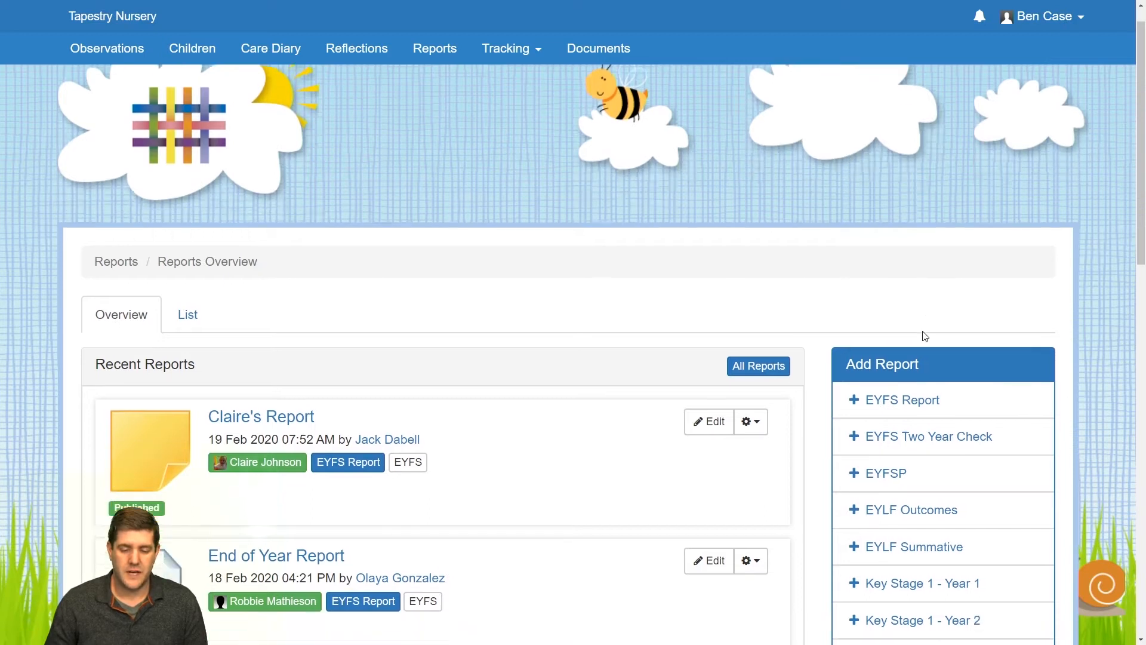
{"action": "scroll", "coordinate": [925, 336], "scroll_direction": "down", "scroll_amount": 4}
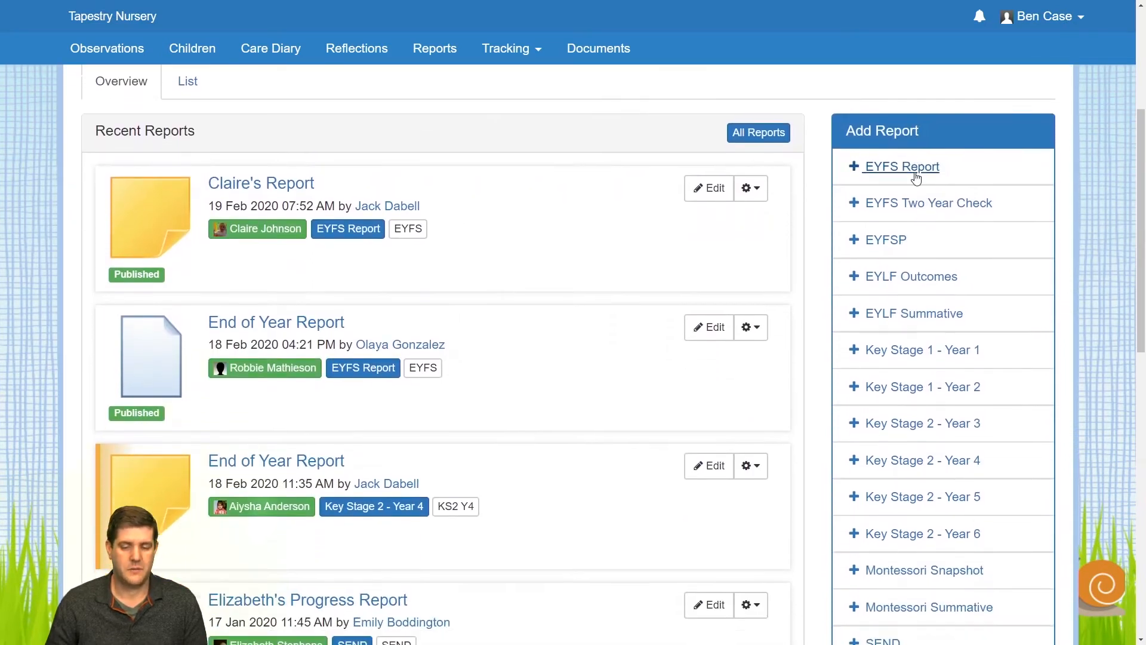
{"action": "scroll", "coordinate": [916, 178], "scroll_direction": "down", "scroll_amount": 5}
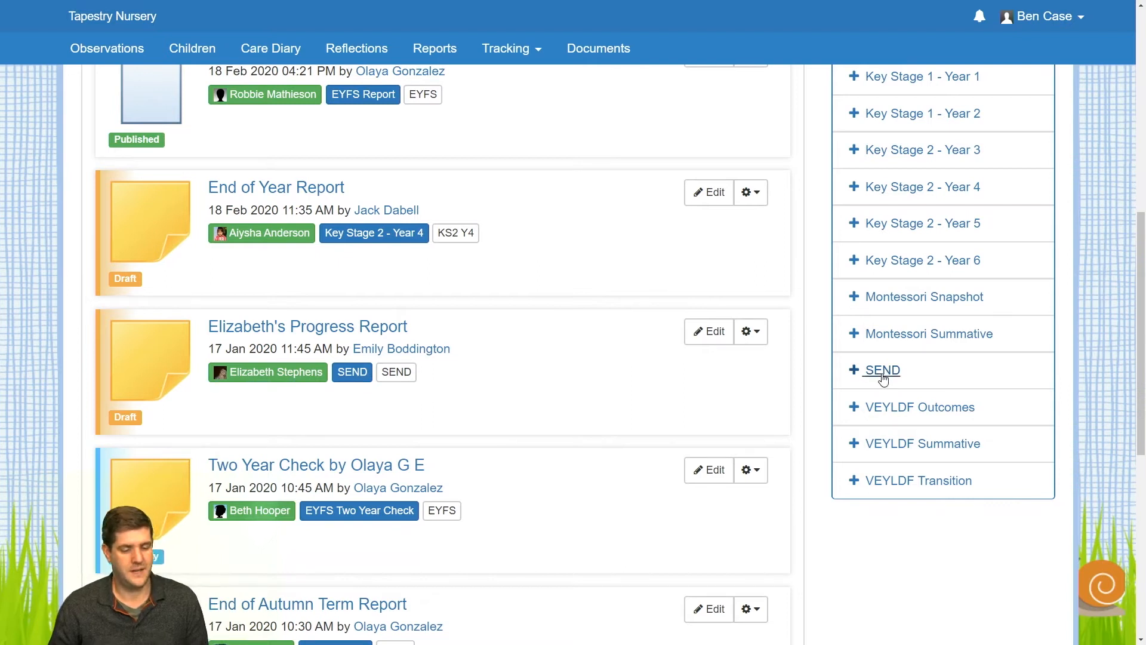
{"action": "left_click", "coordinate": [881, 372]}
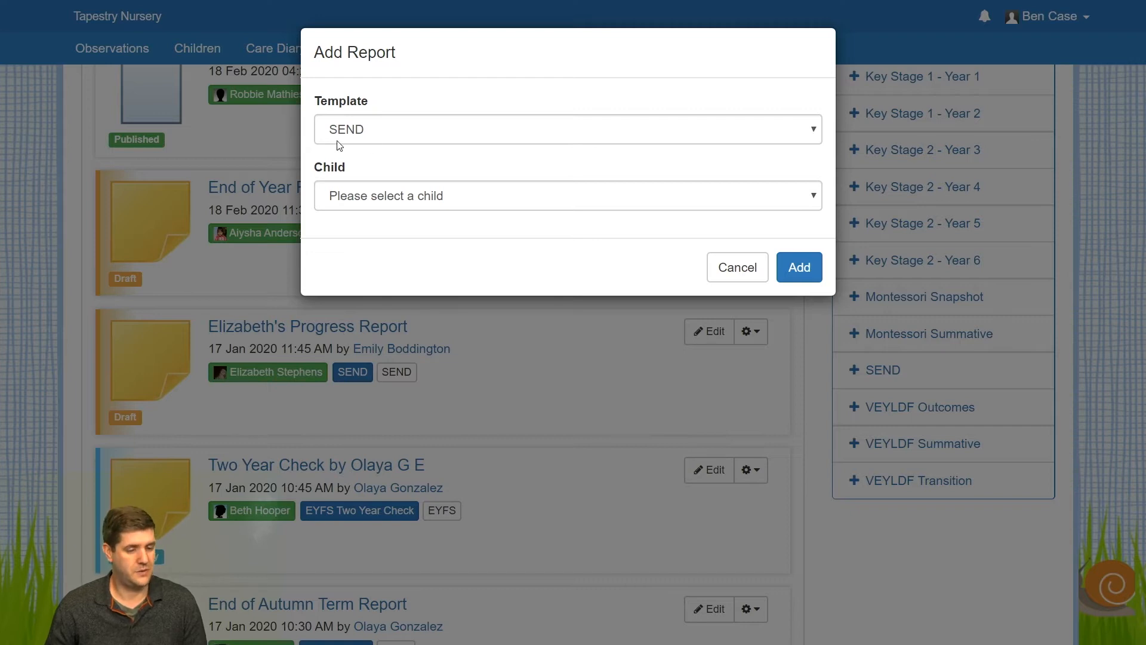
{"action": "left_click", "coordinate": [414, 202]}
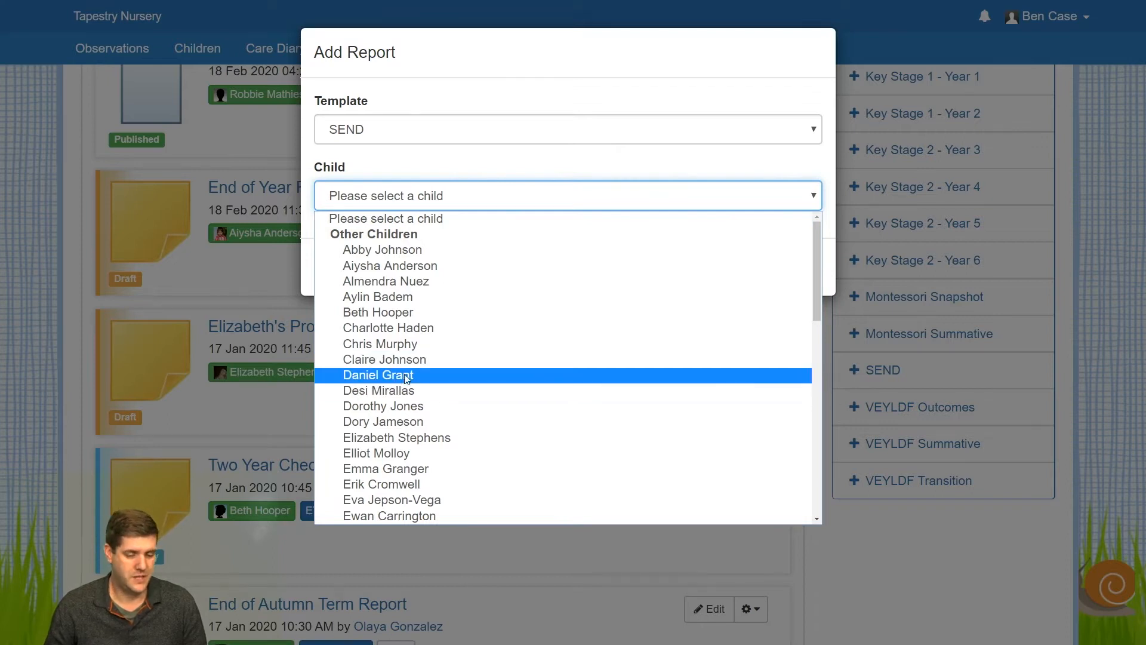
{"action": "left_click", "coordinate": [422, 376]}
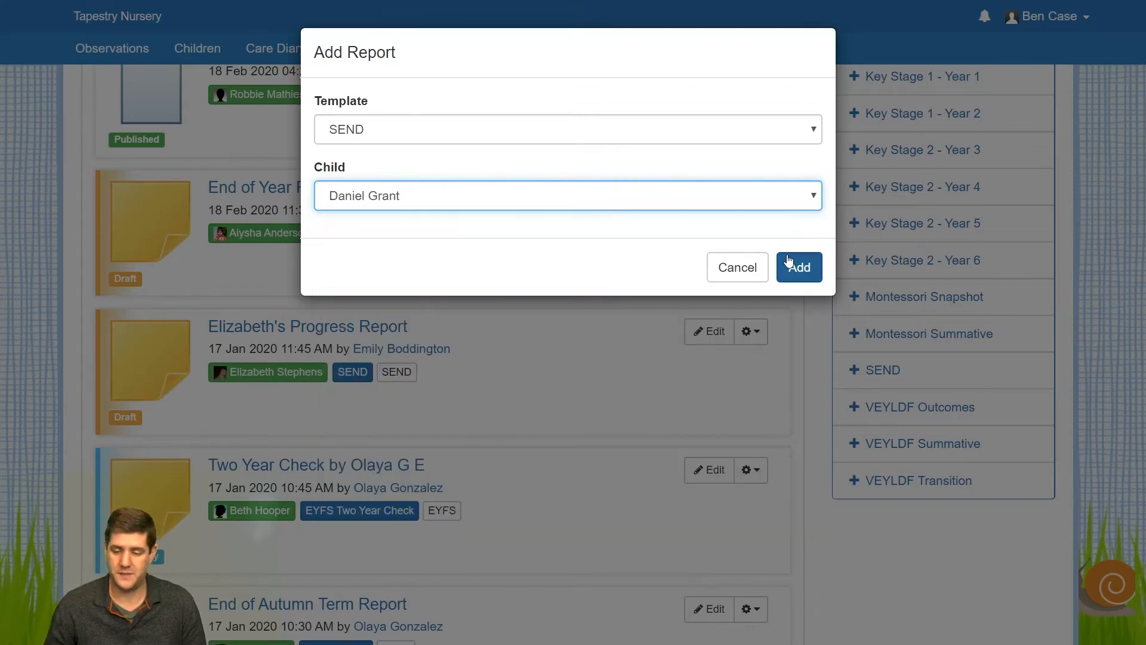
{"action": "left_click", "coordinate": [791, 270]}
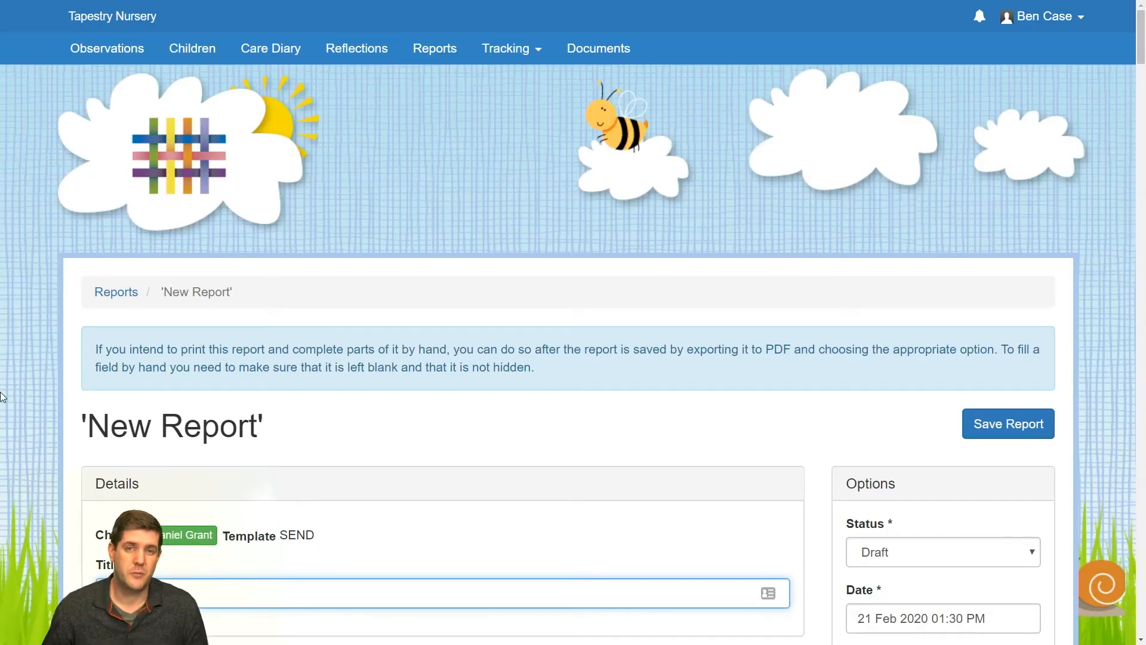
Step: Title the new report "Spring Term Report" and keep its status as Draft
{"action": "scroll", "coordinate": [17, 424], "scroll_direction": "down", "scroll_amount": 3}
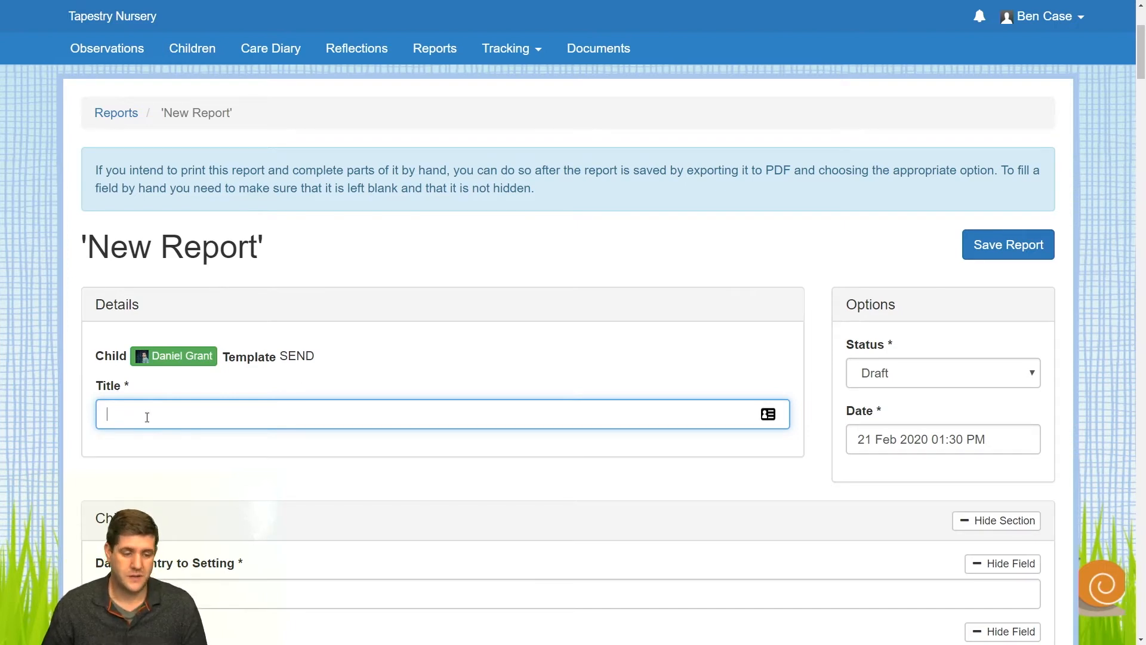
{"action": "type", "text": "S"}
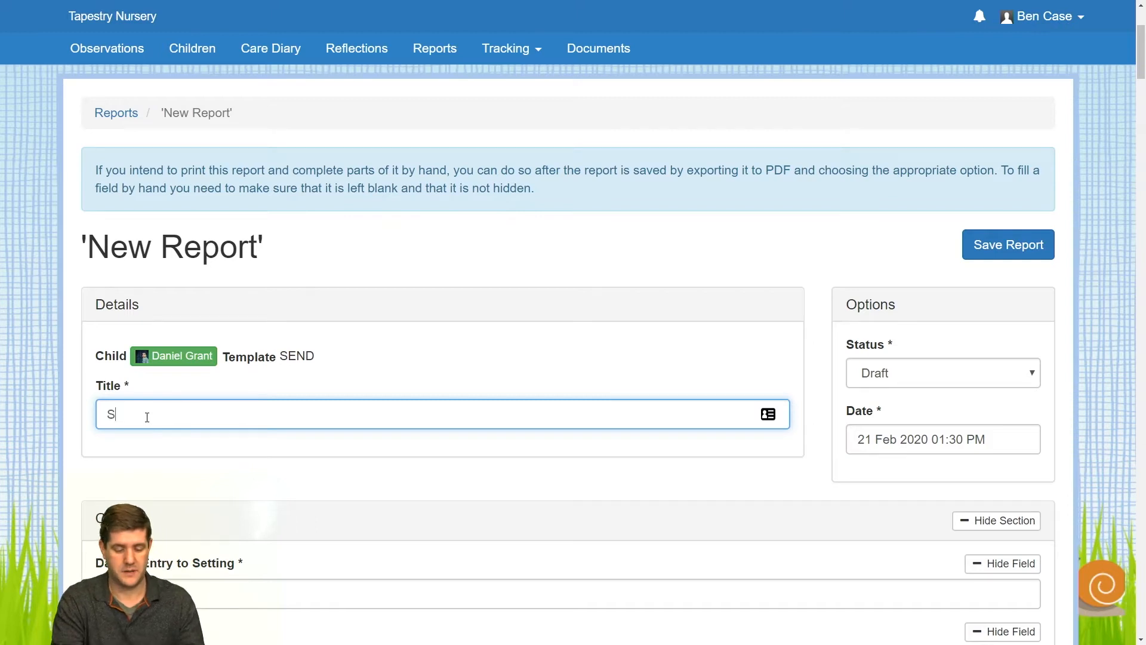
{"action": "type", "text": "pring Term Report"}
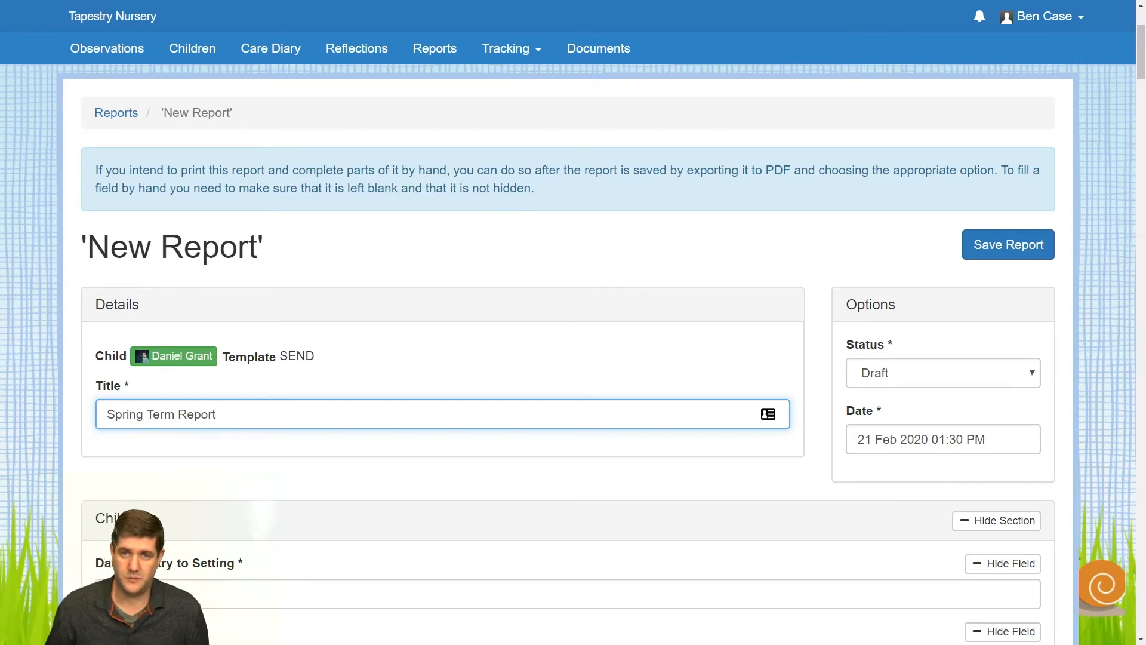
{"action": "left_click", "coordinate": [940, 384]}
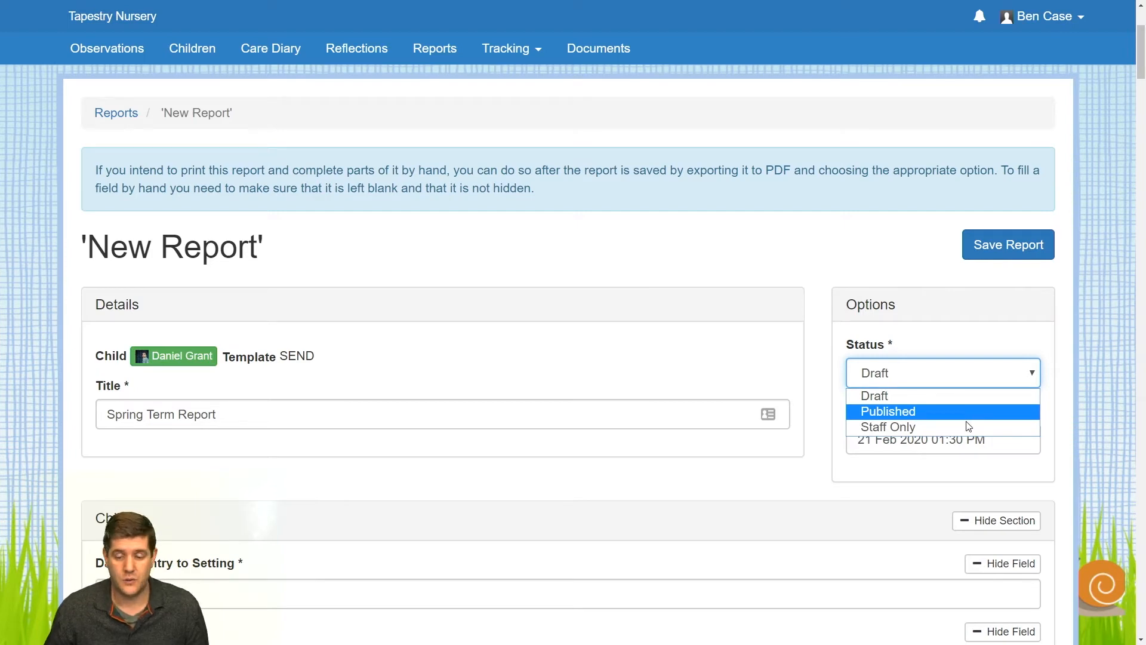
{"action": "left_click", "coordinate": [940, 398]}
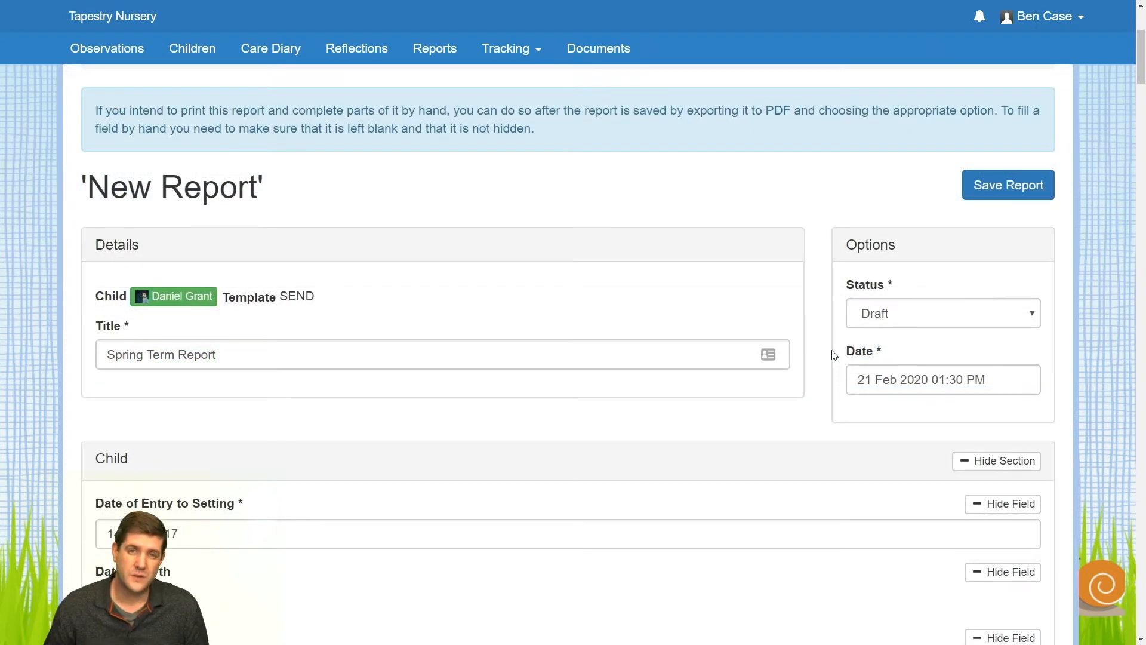
Step: Set the report's date and time to 10 Feb 2020 01:00 PM
{"action": "left_click", "coordinate": [891, 381]}
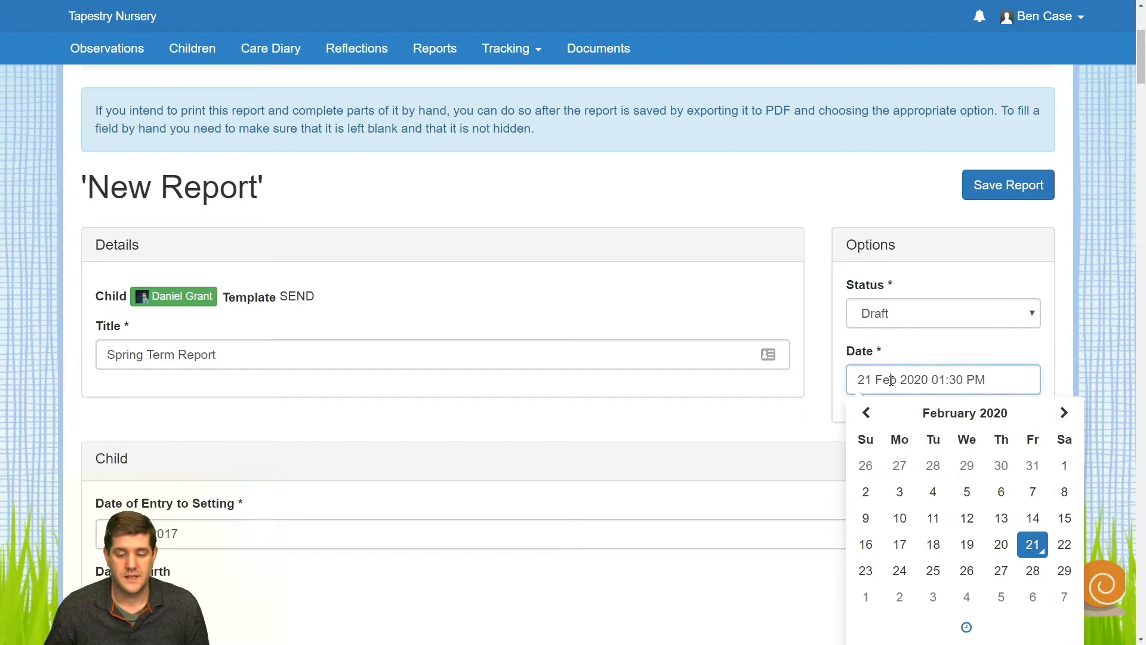
{"action": "left_click", "coordinate": [900, 518]}
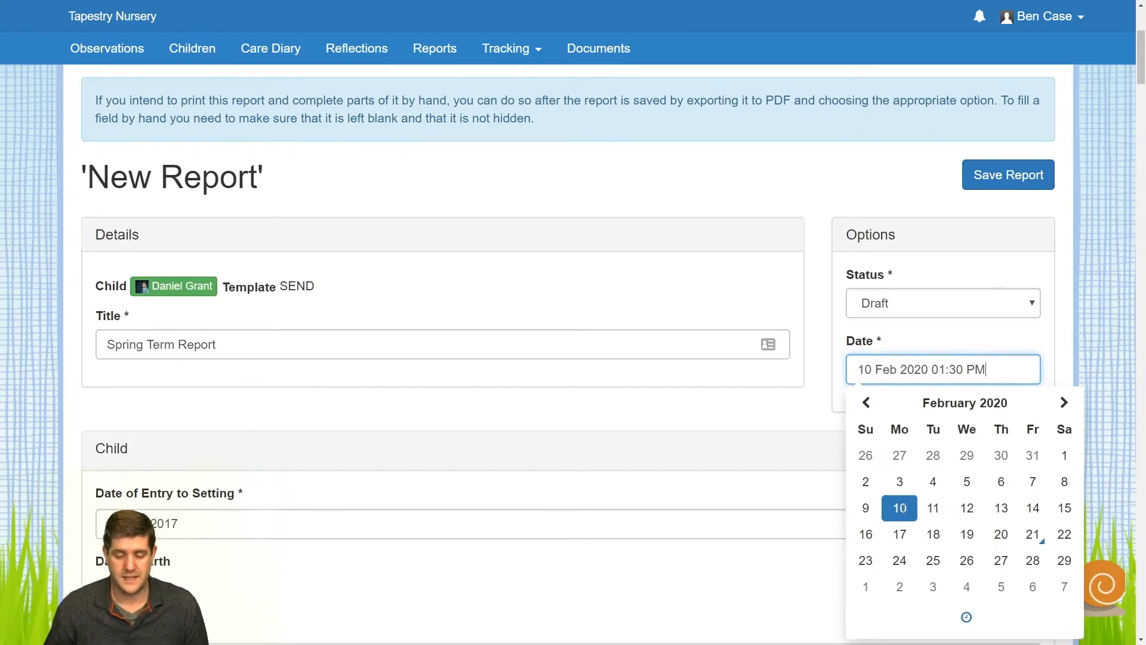
{"action": "scroll", "coordinate": [962, 504], "scroll_direction": "down", "scroll_amount": 2}
{"action": "left_click", "coordinate": [967, 513]}
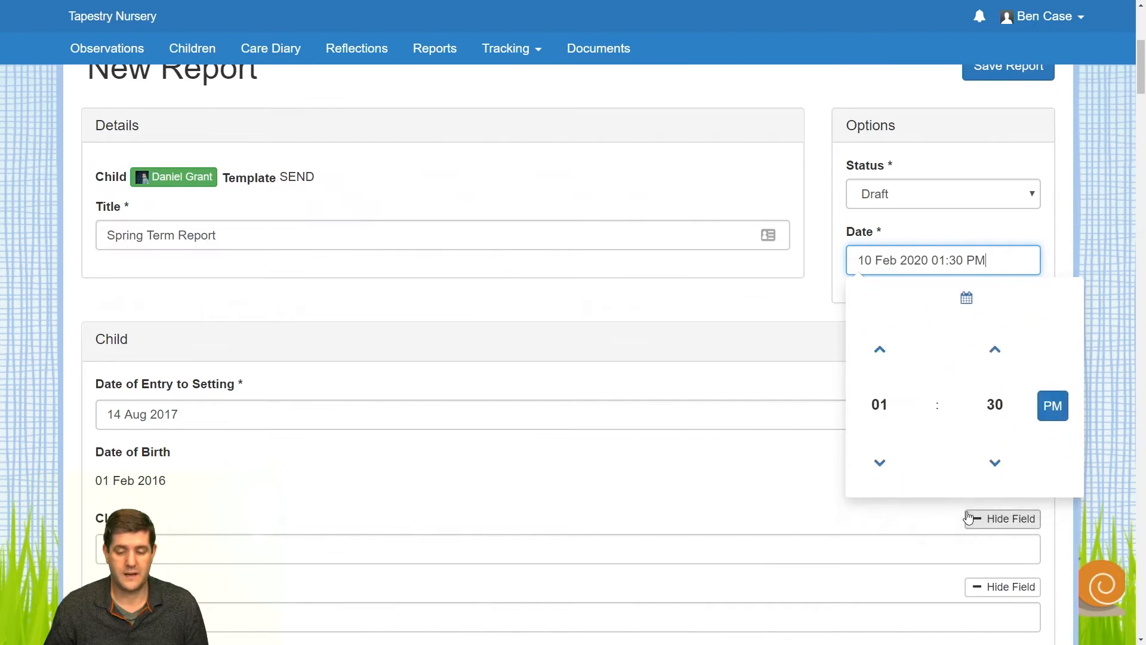
{"action": "left_click", "coordinate": [997, 409]}
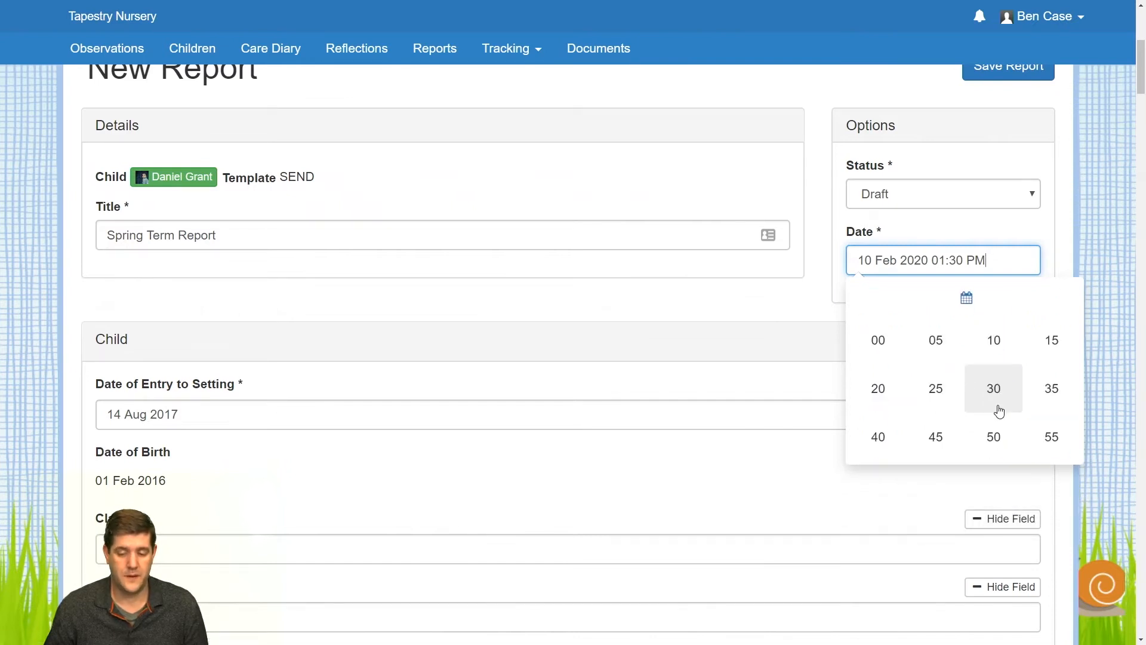
{"action": "left_click", "coordinate": [881, 341]}
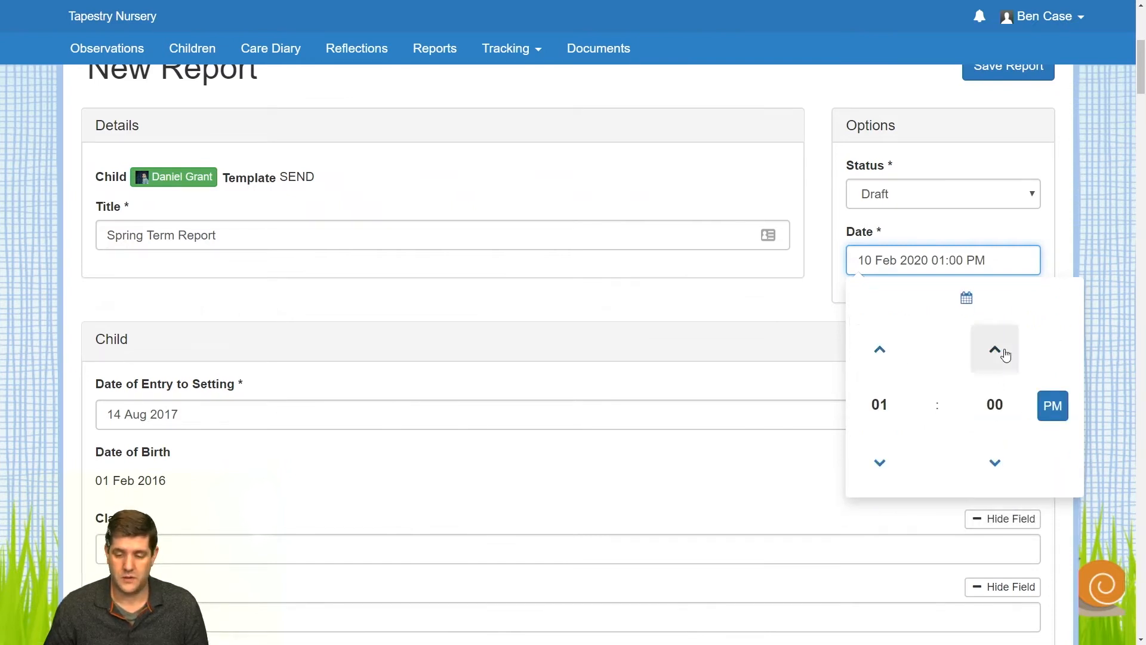
{"action": "left_click", "coordinate": [807, 465]}
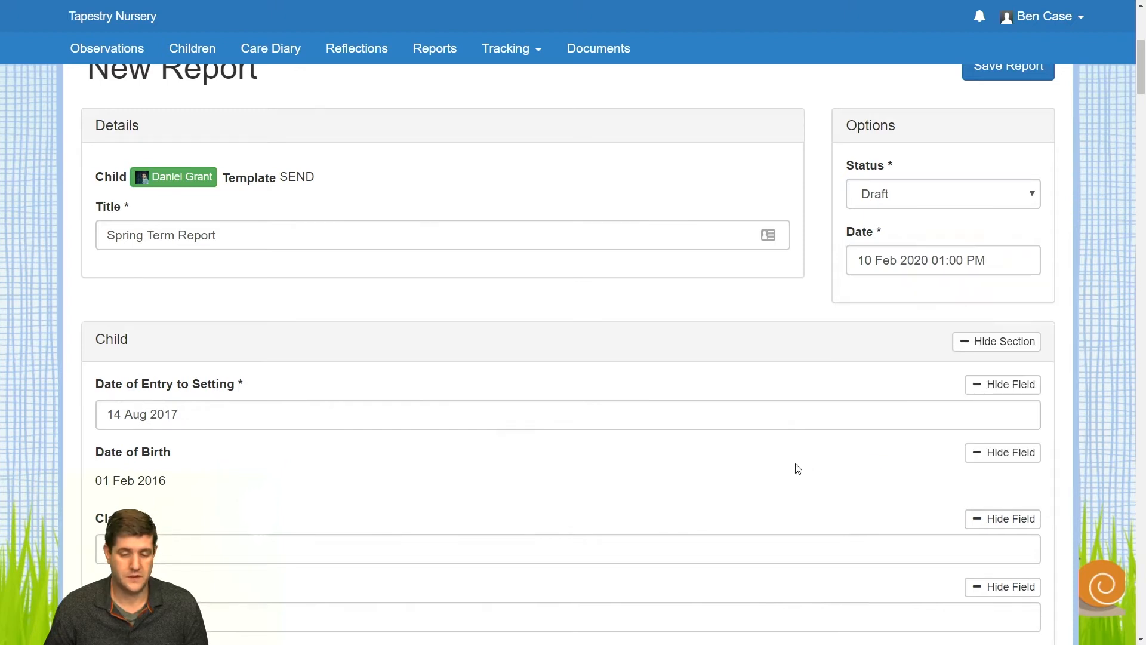
Step: Fill in the Child section with the class "Starfish" and the teacher's name
{"action": "scroll", "coordinate": [627, 353], "scroll_direction": "down", "scroll_amount": 4}
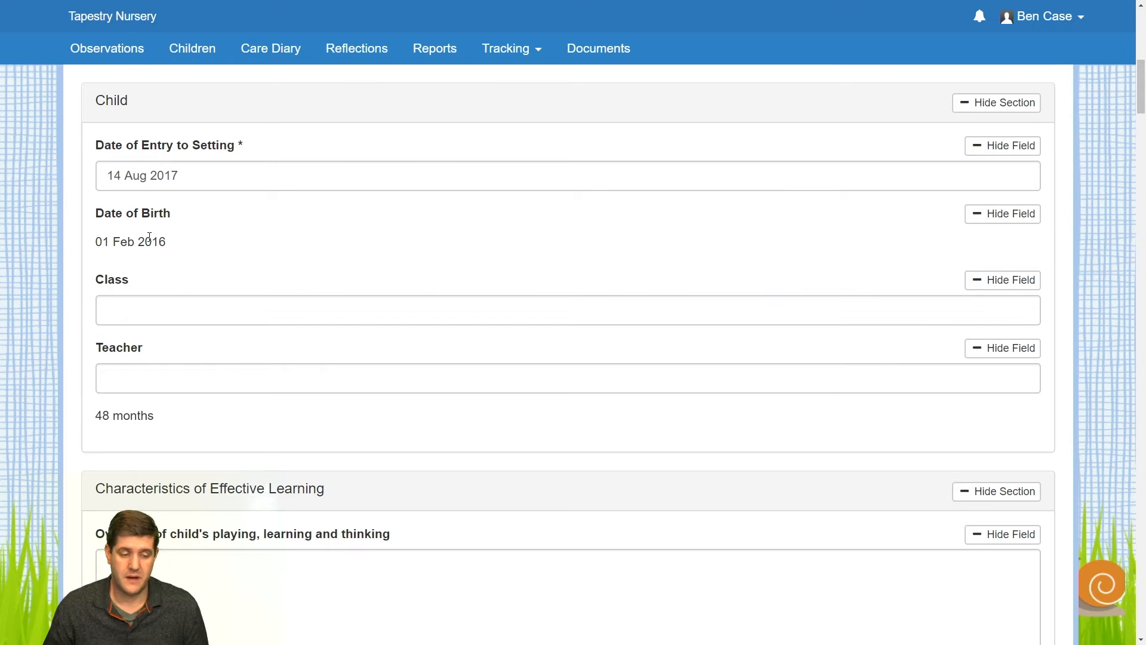
{"action": "left_click", "coordinate": [141, 309]}
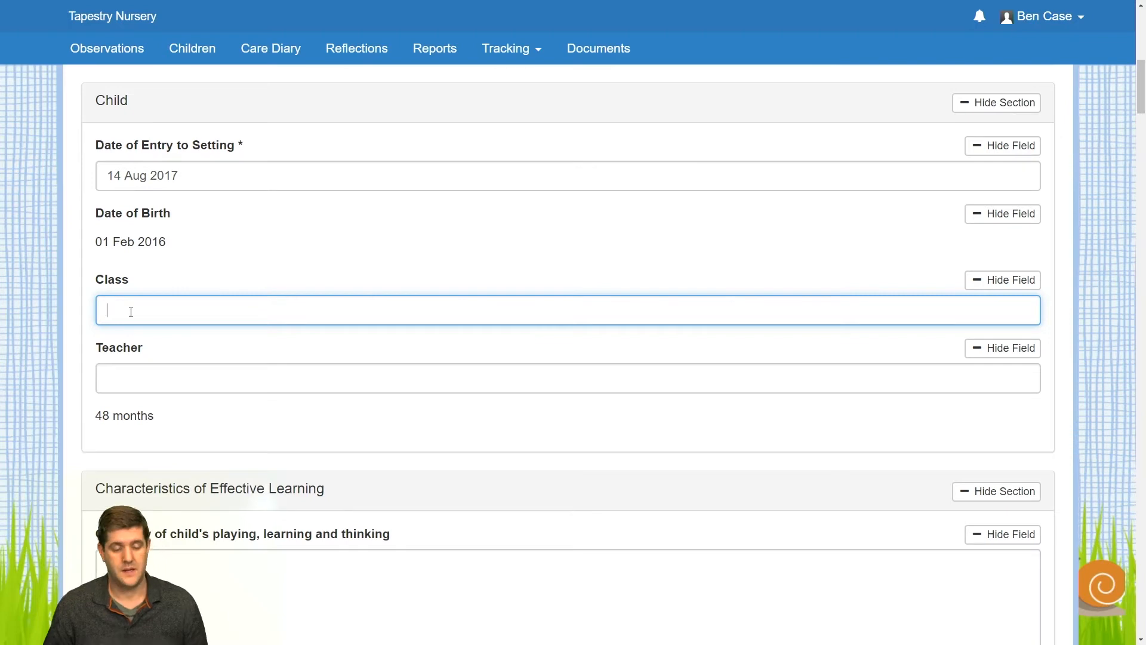
{"action": "type", "text": "Starfish"}
{"action": "key", "text": "Tab"}
{"action": "key", "text": "Tab"}
{"action": "type", "text": "Mr Case"}
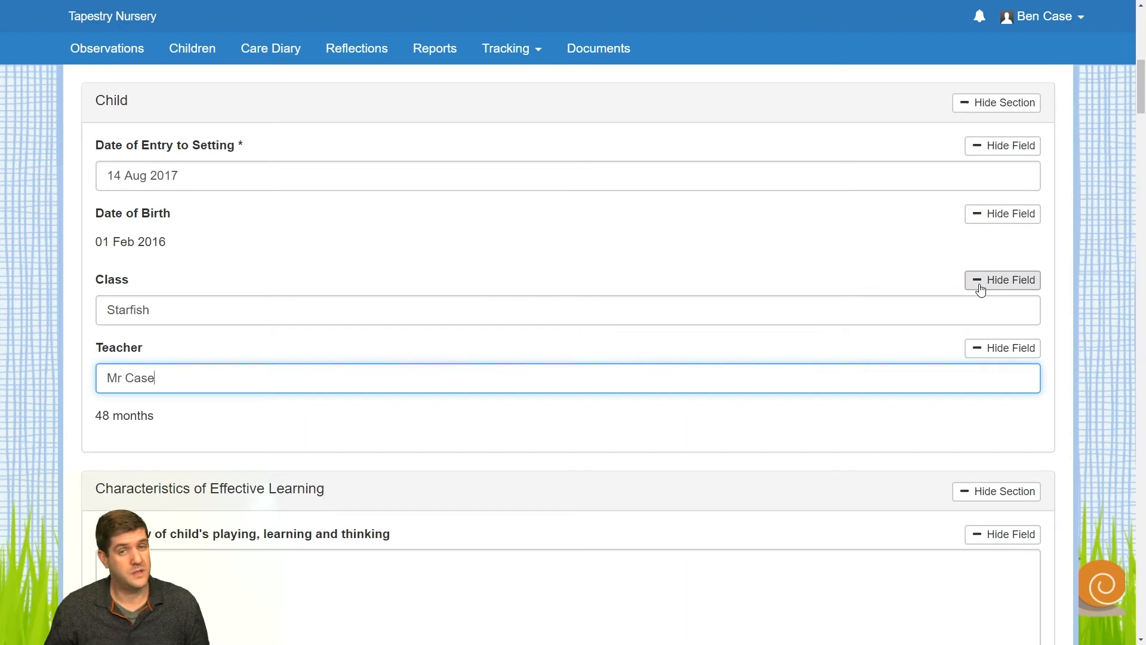
Step: Hide the Class and Teacher fields in the Child section, and try hiding the Characteristics of Effective Learning section
{"action": "left_click", "coordinate": [1003, 280]}
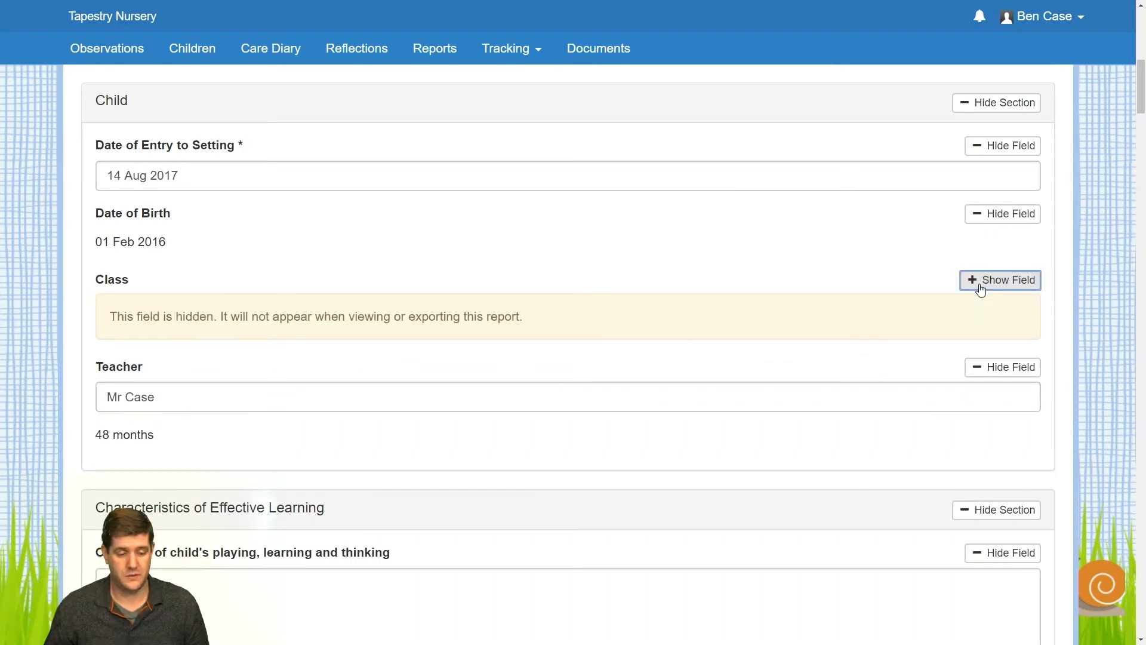
{"action": "left_click", "coordinate": [992, 371]}
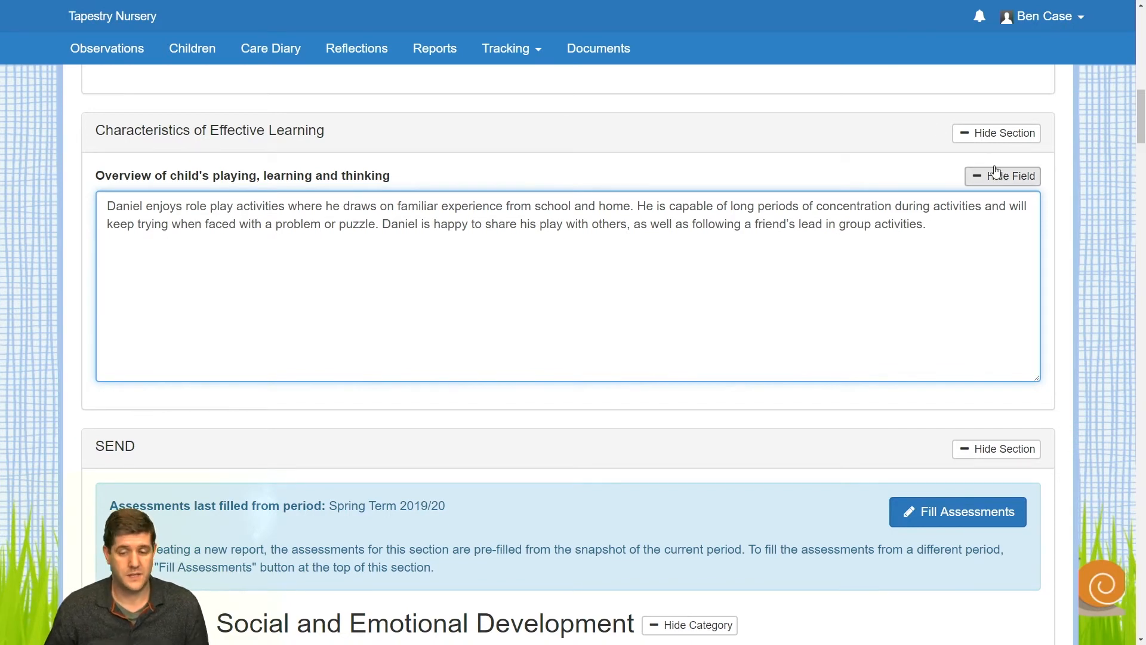
{"action": "left_click", "coordinate": [995, 140]}
Step: Fill the SEND section's assessments from the snapshot for the Autumn Term of 2019/20
{"action": "scroll", "coordinate": [995, 140], "scroll_direction": "down", "scroll_amount": 3}
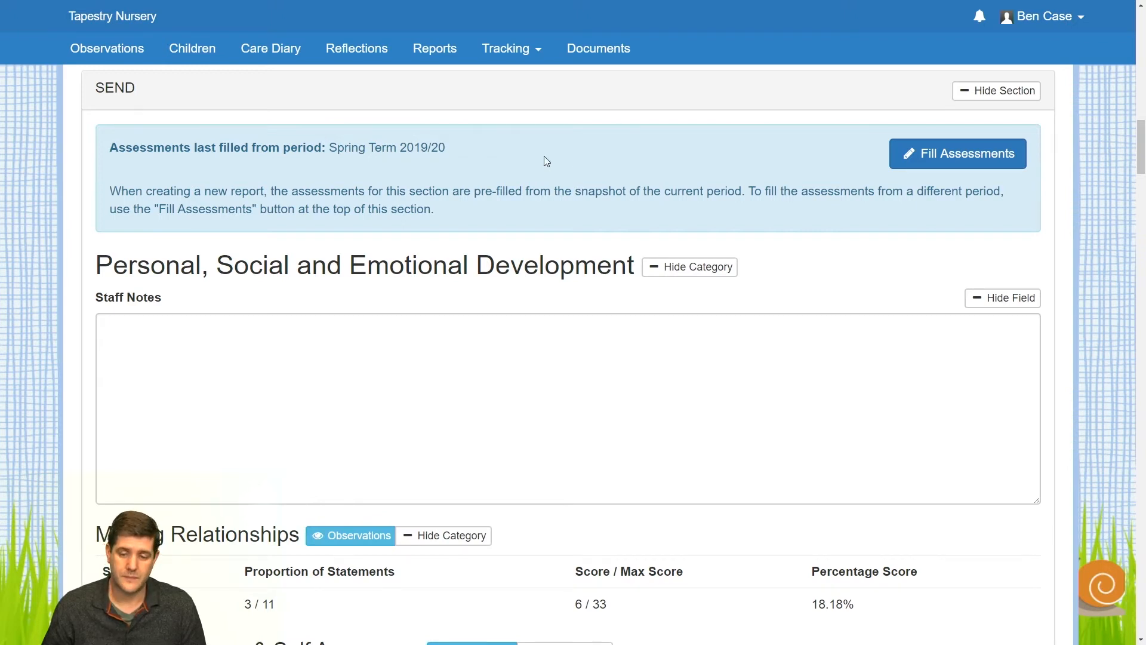
{"action": "left_click", "coordinate": [949, 159]}
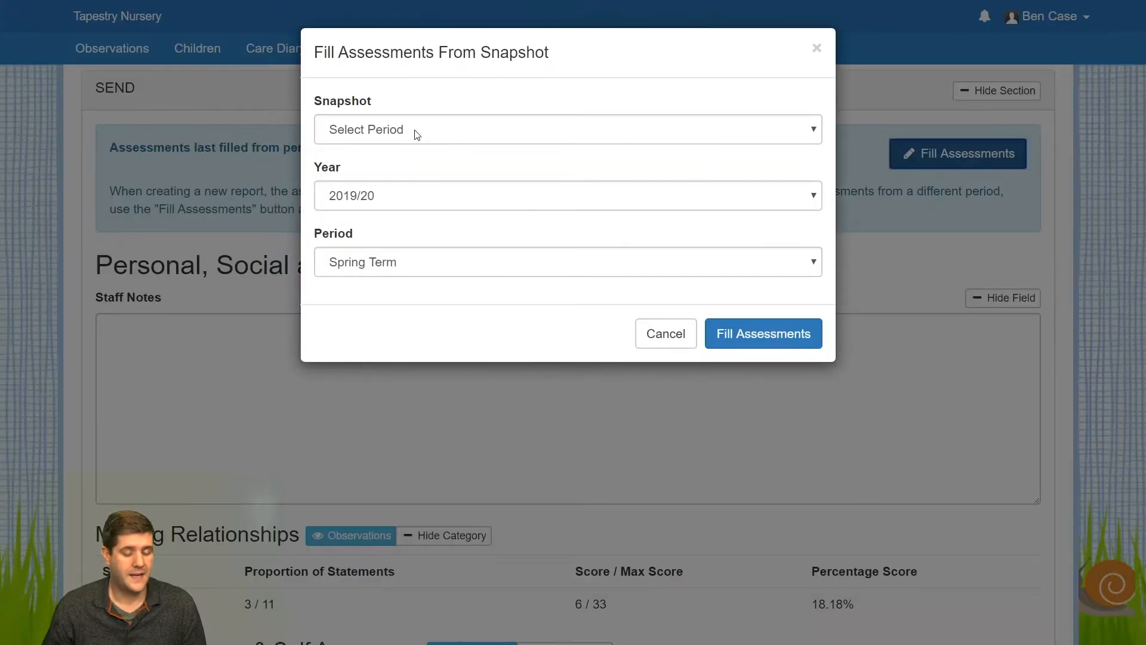
{"action": "left_click", "coordinate": [416, 133]}
{"action": "left_click", "coordinate": [387, 154]}
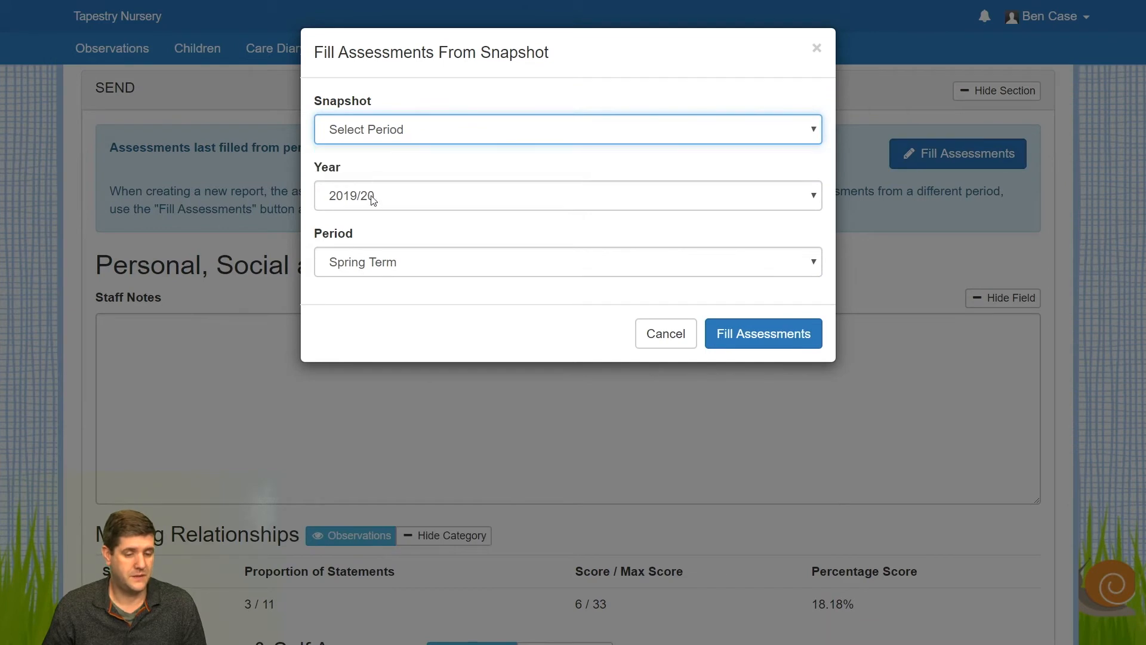
{"action": "left_click", "coordinate": [352, 268]}
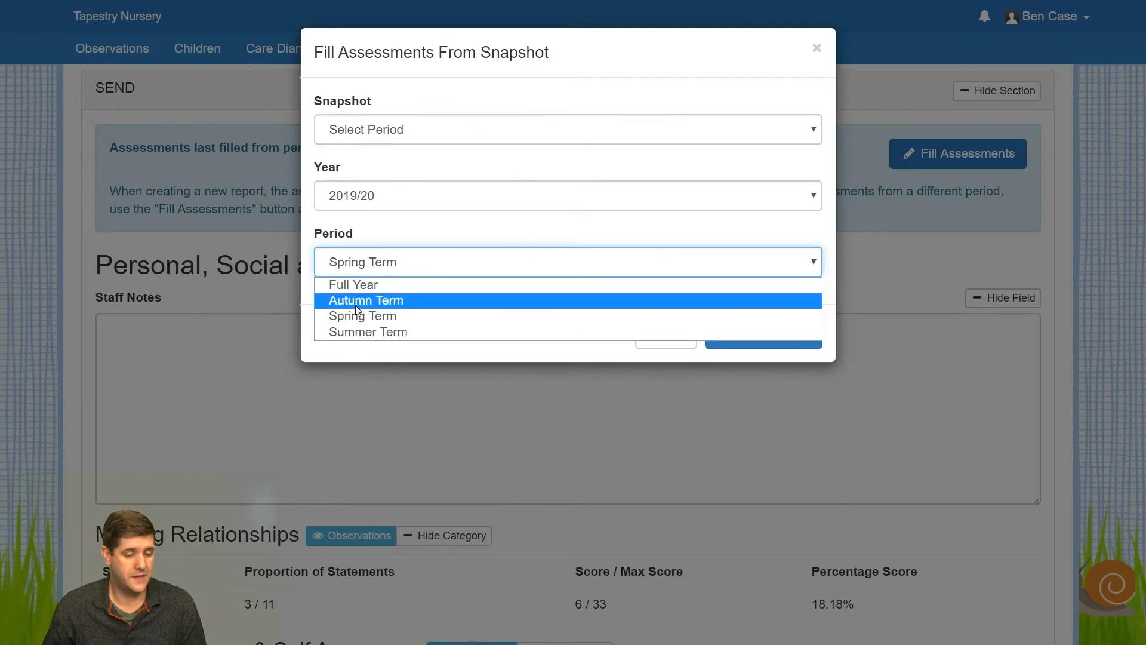
{"action": "left_click", "coordinate": [356, 304]}
{"action": "left_click", "coordinate": [748, 338]}
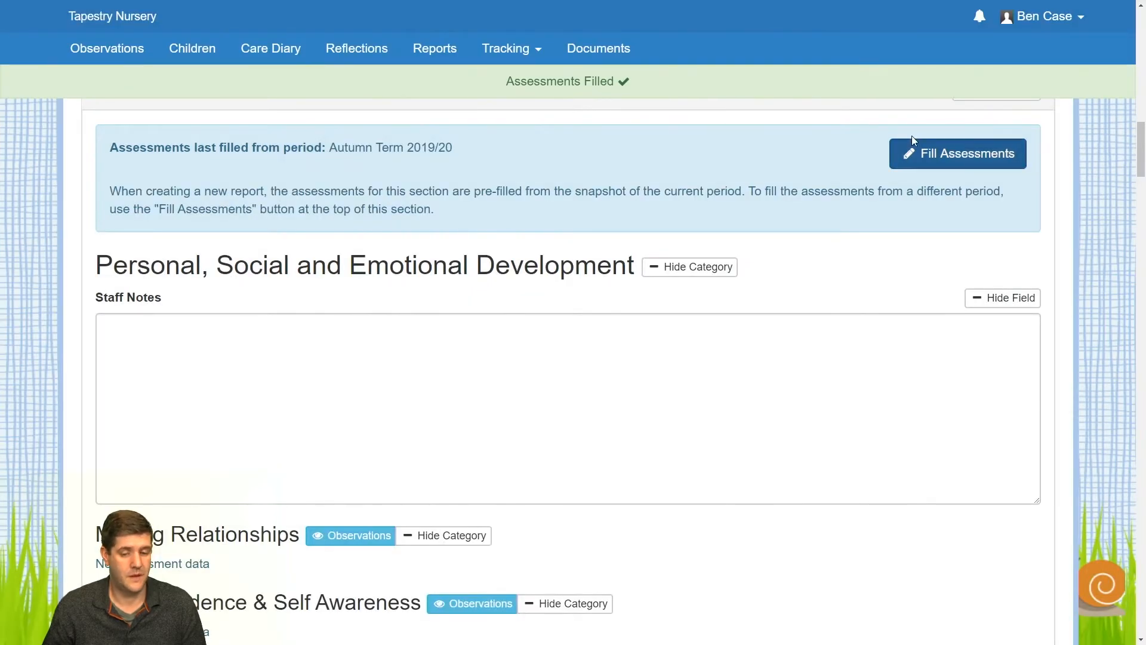
Step: Fill the SEND section's assessments from the Full Year 2019/20 period and review the scores in each category
{"action": "left_click", "coordinate": [943, 151]}
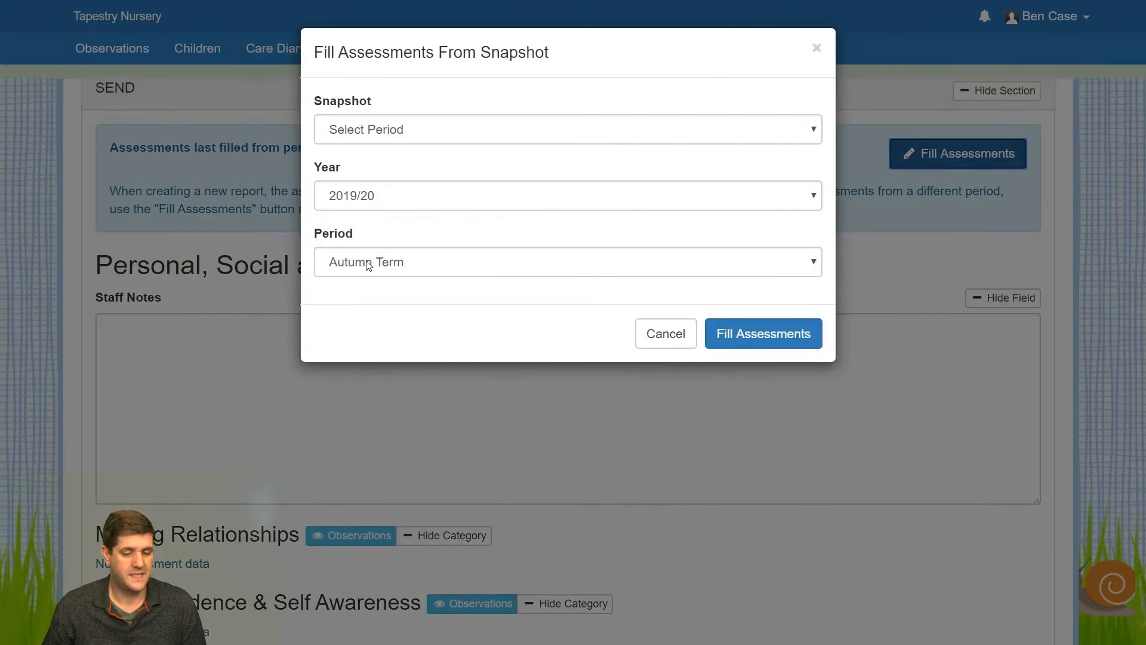
{"action": "left_click", "coordinate": [368, 265]}
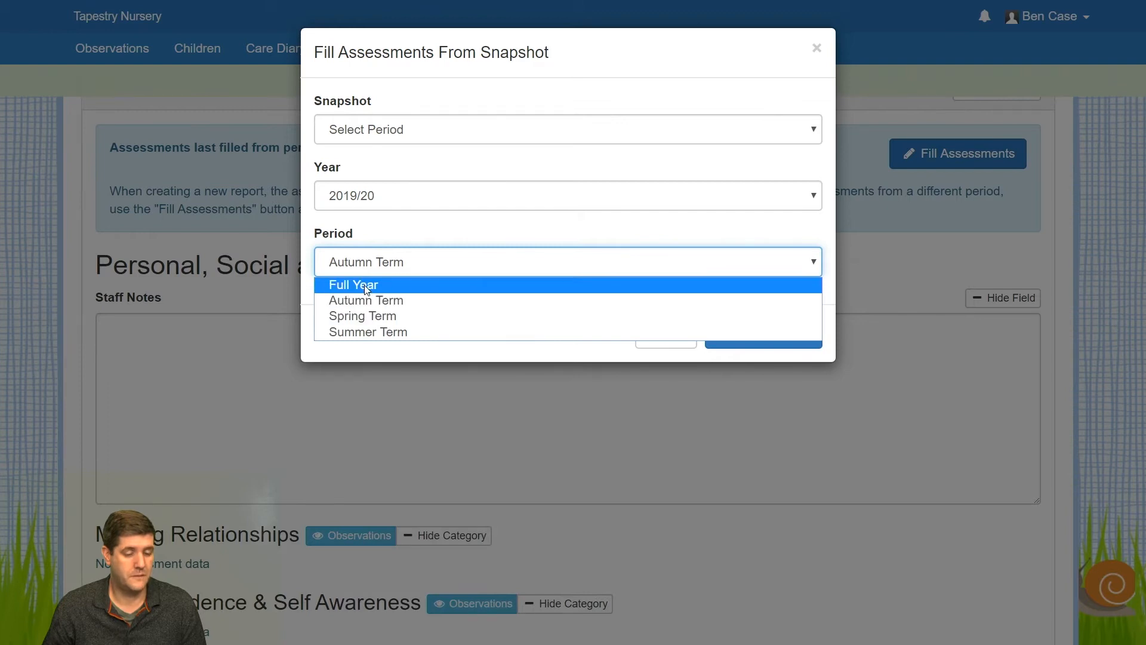
{"action": "left_click", "coordinate": [364, 287]}
{"action": "left_click", "coordinate": [719, 333]}
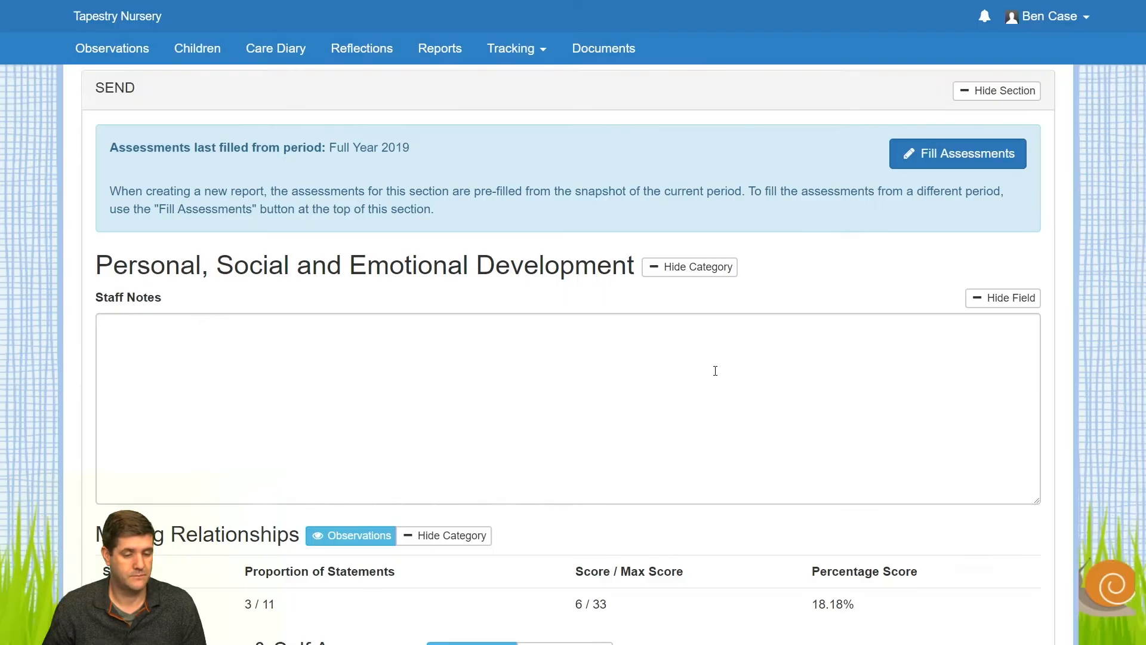
{"action": "scroll", "coordinate": [269, 392], "scroll_direction": "down", "scroll_amount": 4}
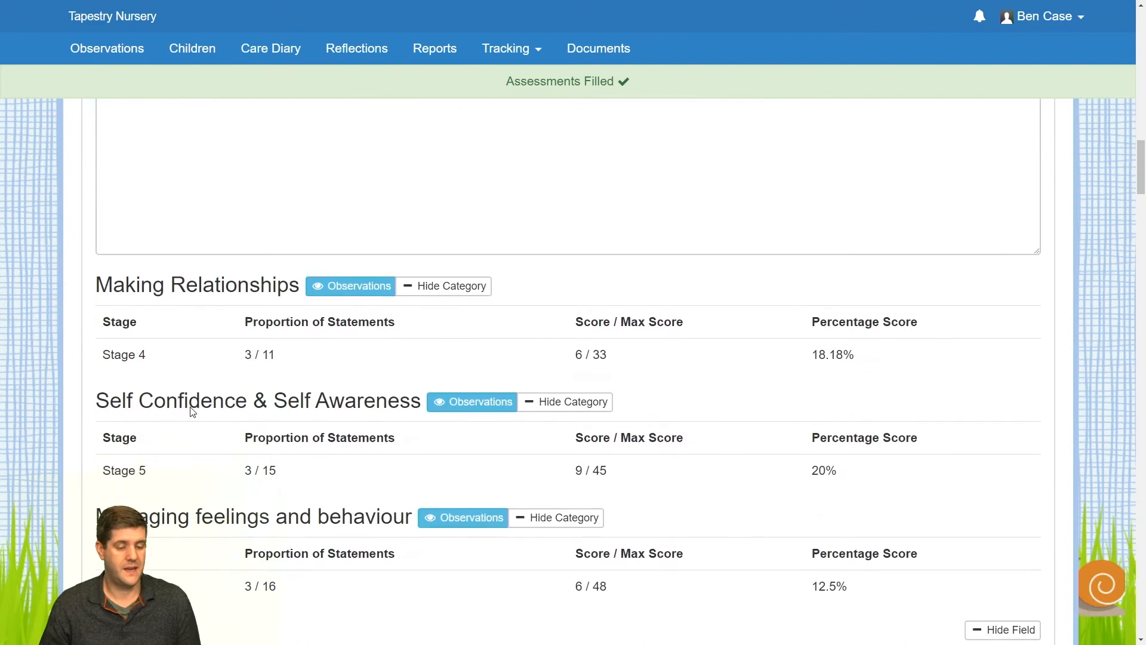
{"action": "scroll", "coordinate": [219, 412], "scroll_direction": "down", "scroll_amount": 1}
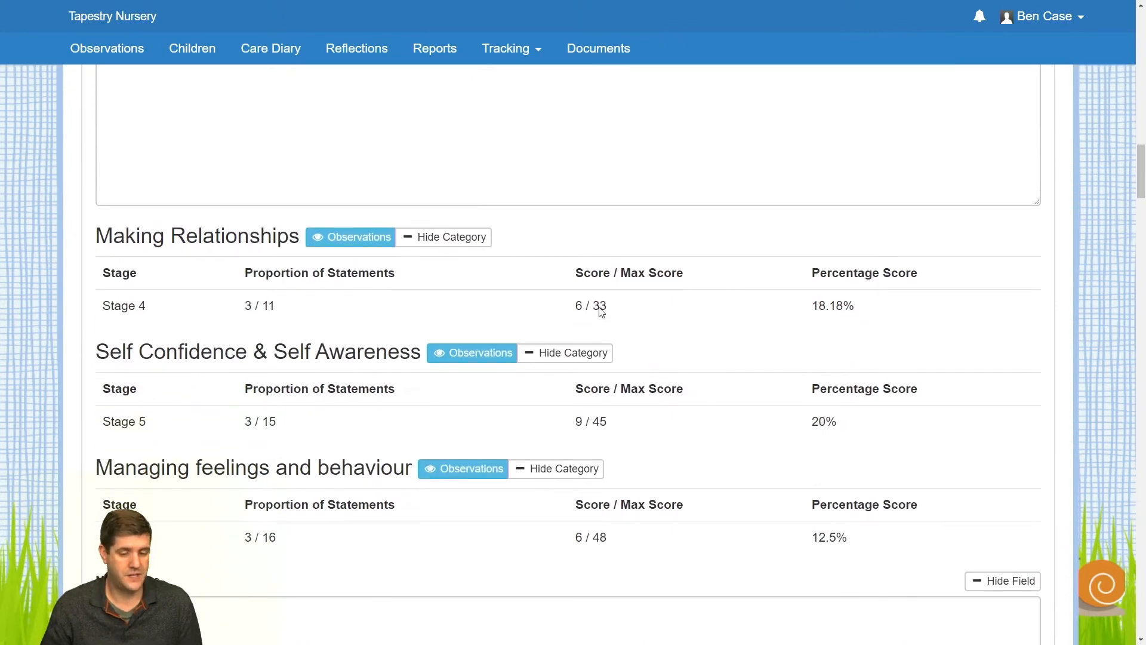
{"action": "scroll", "coordinate": [550, 409], "scroll_direction": "down", "scroll_amount": 5}
{"action": "scroll", "coordinate": [423, 445], "scroll_direction": "down", "scroll_amount": 4}
{"action": "scroll", "coordinate": [427, 443], "scroll_direction": "up", "scroll_amount": 18}
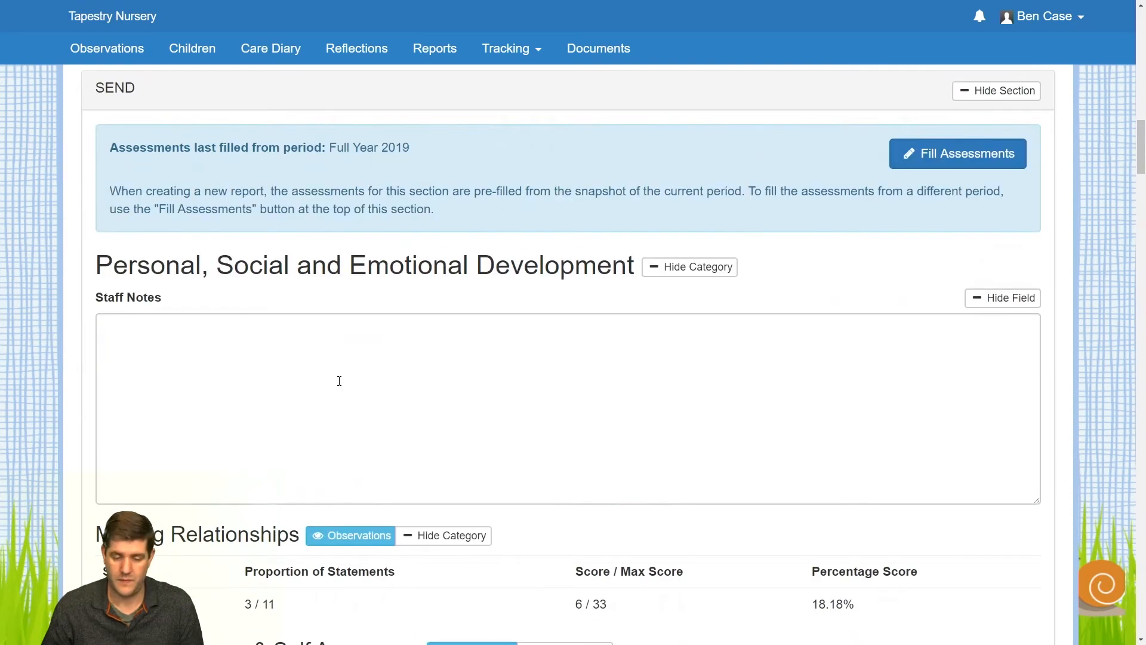
Step: Write Personal, Social and Emotional Development staff notes describing a lively, talkative child with good relationships who can become distracted and need reminding to listen
{"action": "left_click", "coordinate": [156, 373]}
{"action": "scroll", "coordinate": [157, 374], "scroll_direction": "down", "scroll_amount": 3}
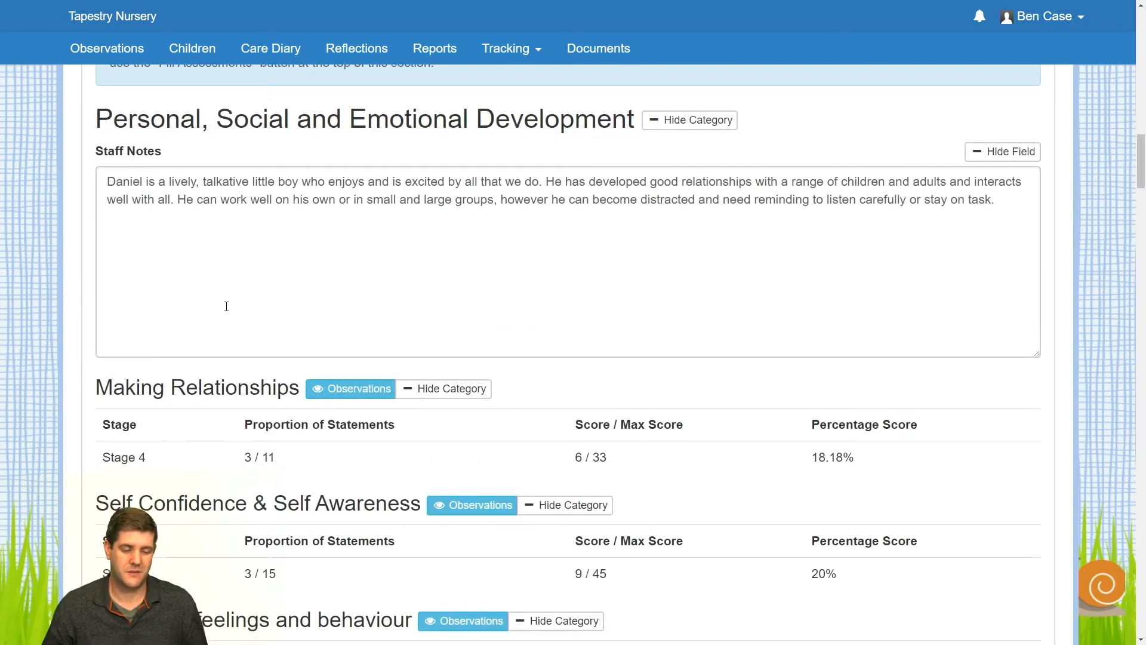
Step: Review the observations behind the Making Relationships assessment for the full year 2019/20, and close them
{"action": "scroll", "coordinate": [226, 306], "scroll_direction": "down", "scroll_amount": 4}
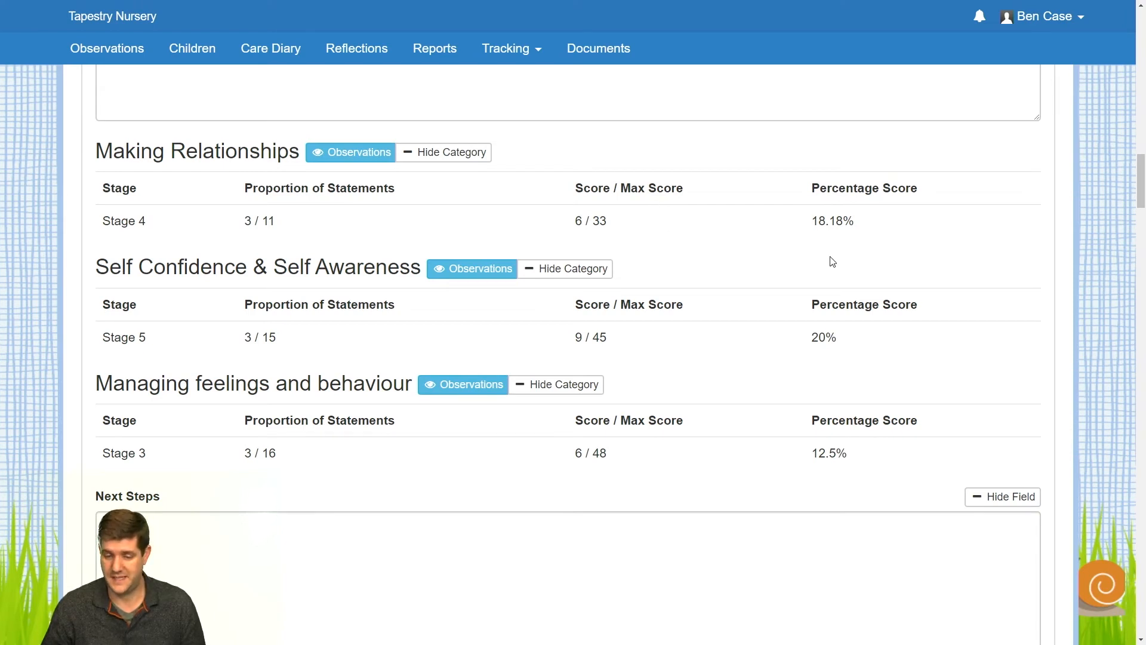
{"action": "left_click", "coordinate": [344, 157]}
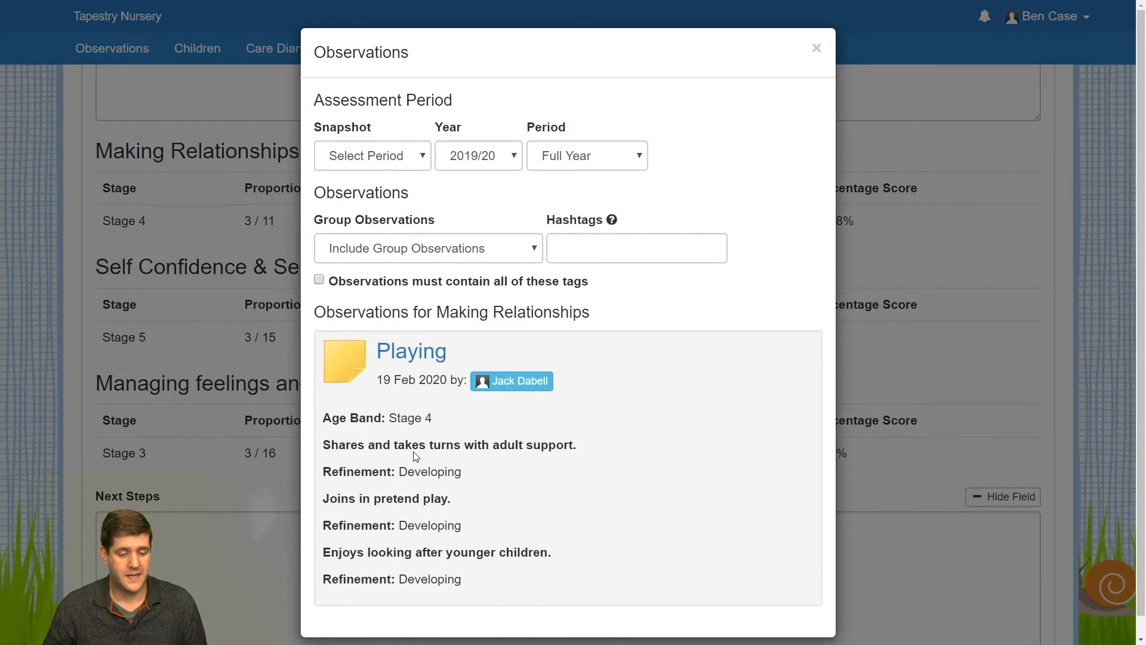
{"action": "scroll", "coordinate": [418, 444], "scroll_direction": "down", "scroll_amount": 1}
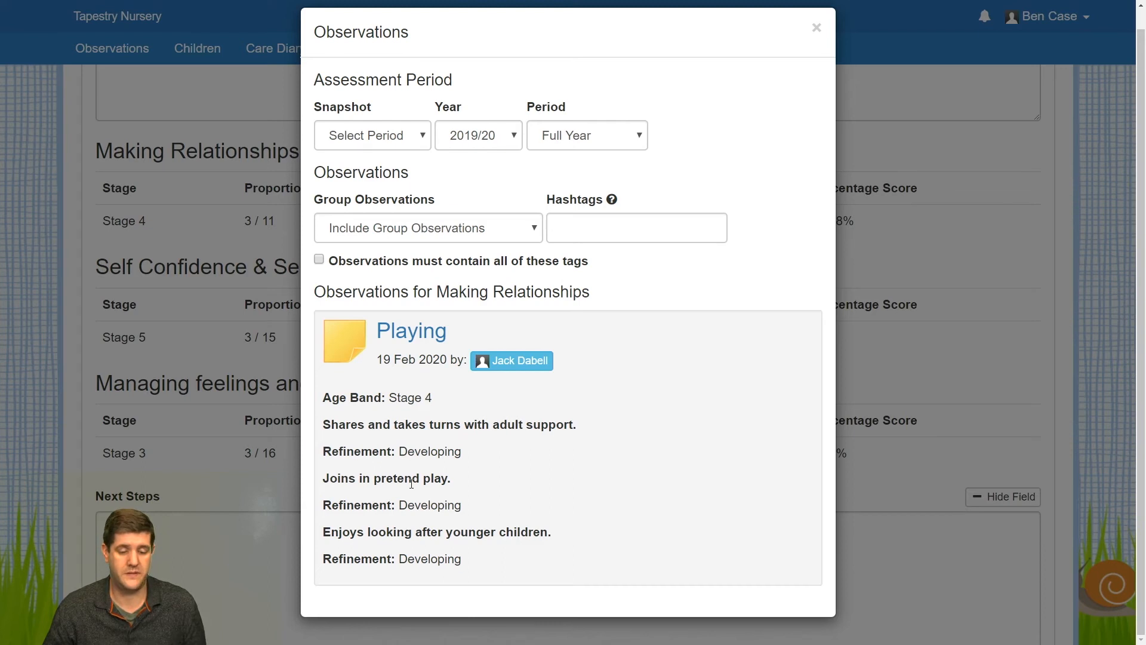
{"action": "left_click", "coordinate": [816, 28]}
Step: Hide the Next Steps field under Personal, Social and Emotional Development
{"action": "scroll", "coordinate": [490, 359], "scroll_direction": "down", "scroll_amount": 4}
{"action": "left_click", "coordinate": [199, 333]}
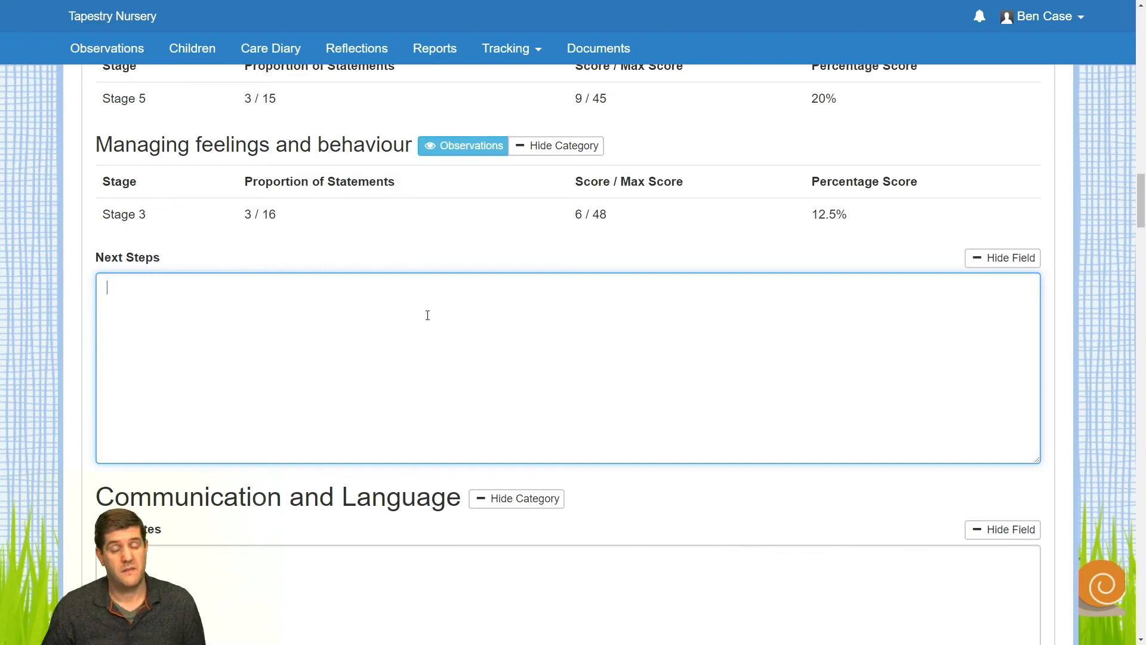
{"action": "left_click", "coordinate": [1003, 258]}
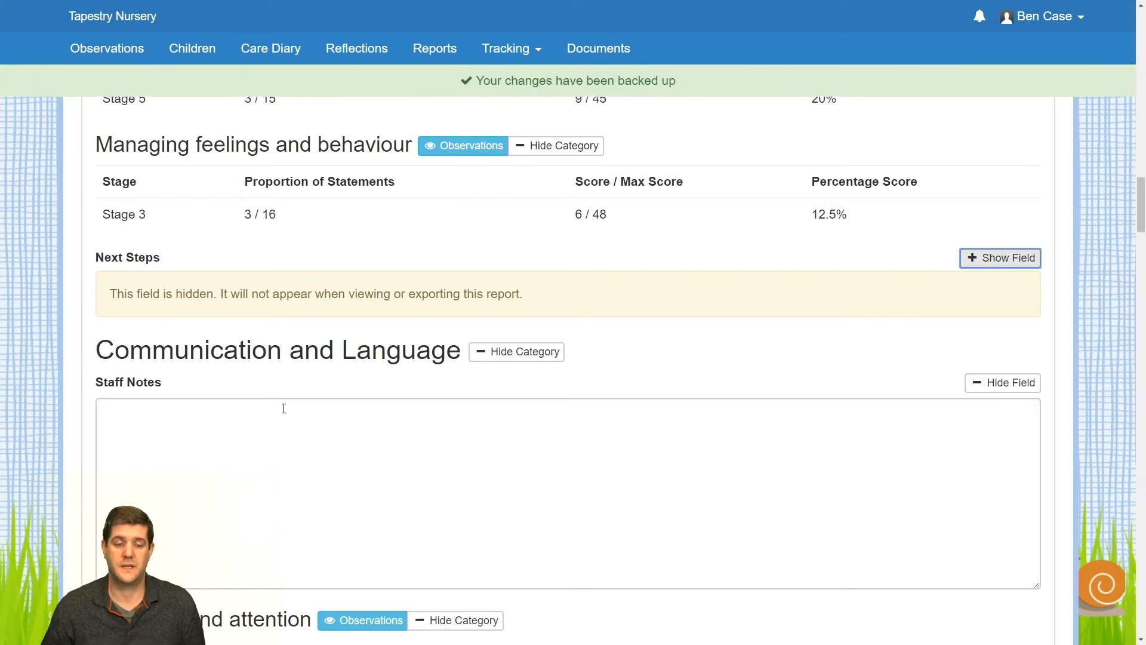
Step: Fill in the Communication and Language staff notes on confidence and listening, and hide its Listening and attention, Understanding, Speaking and Next Steps parts
{"action": "scroll", "coordinate": [402, 374], "scroll_direction": "down", "scroll_amount": 4}
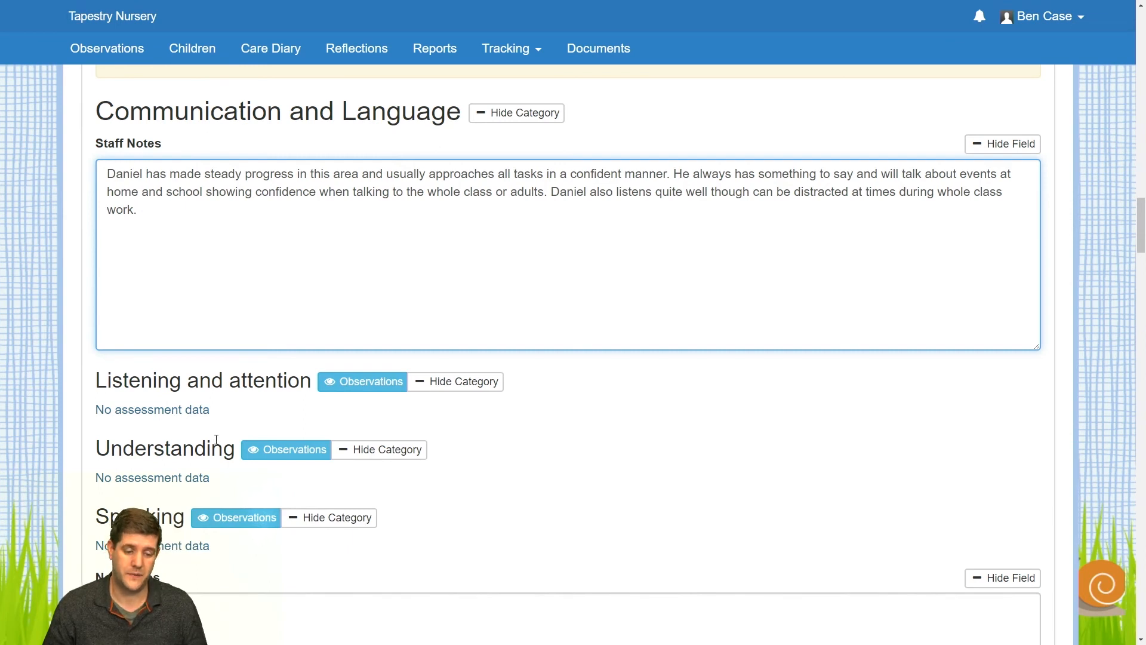
{"action": "left_click", "coordinate": [444, 382]}
{"action": "left_click", "coordinate": [382, 478]}
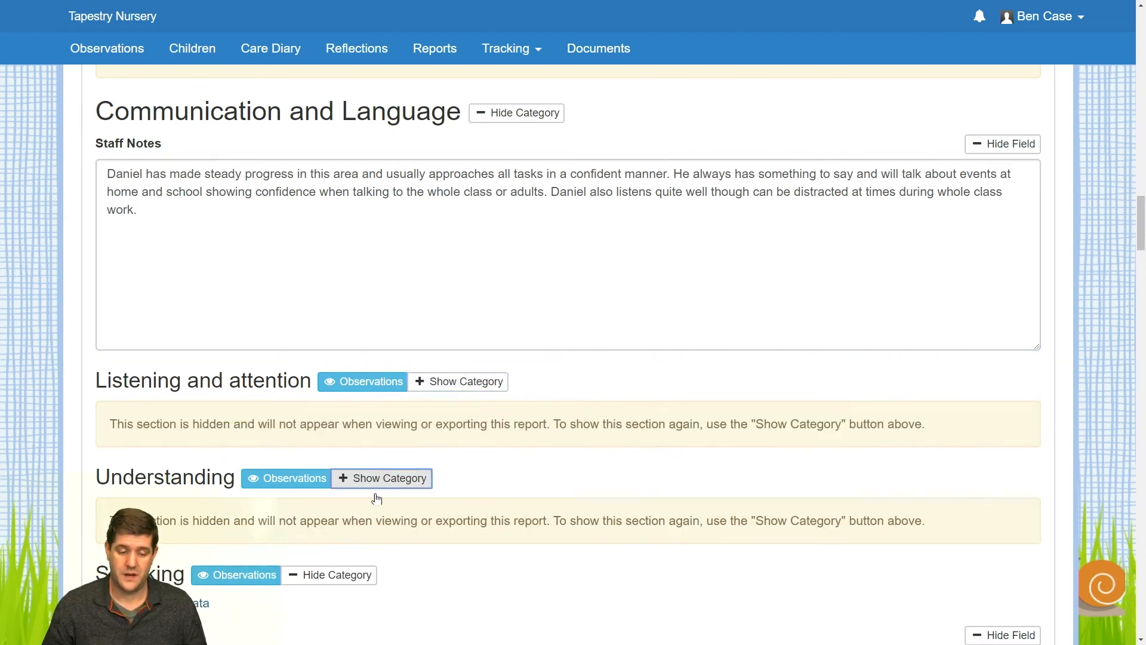
{"action": "left_click", "coordinate": [333, 575]}
{"action": "scroll", "coordinate": [333, 559], "scroll_direction": "down", "scroll_amount": 3}
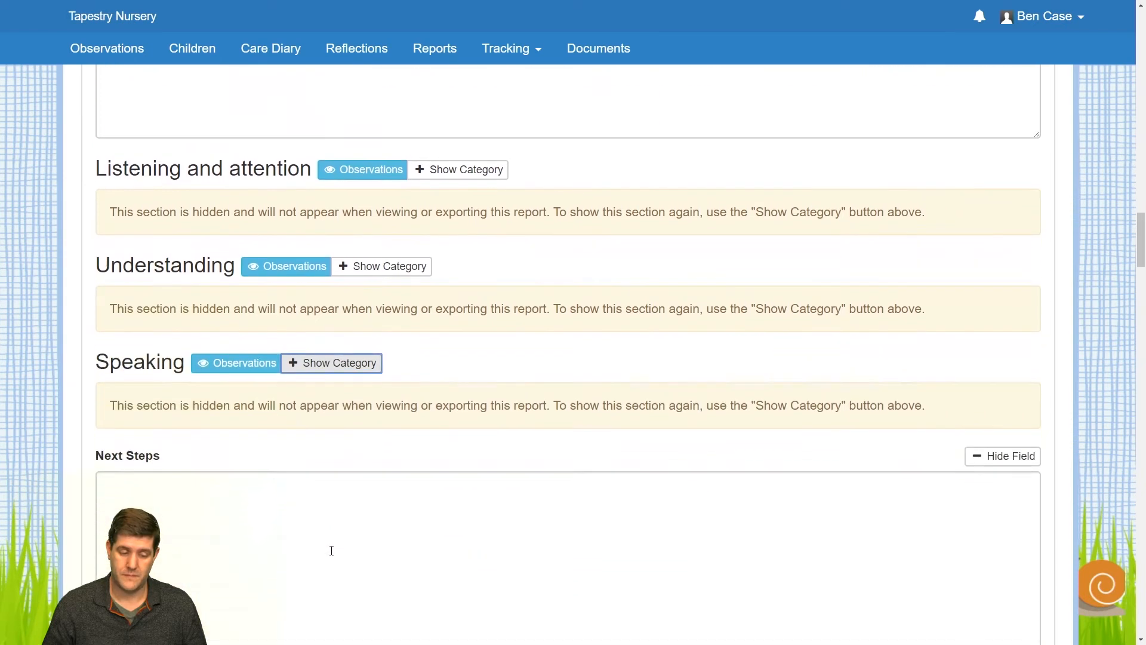
{"action": "scroll", "coordinate": [945, 358], "scroll_direction": "down", "scroll_amount": 2}
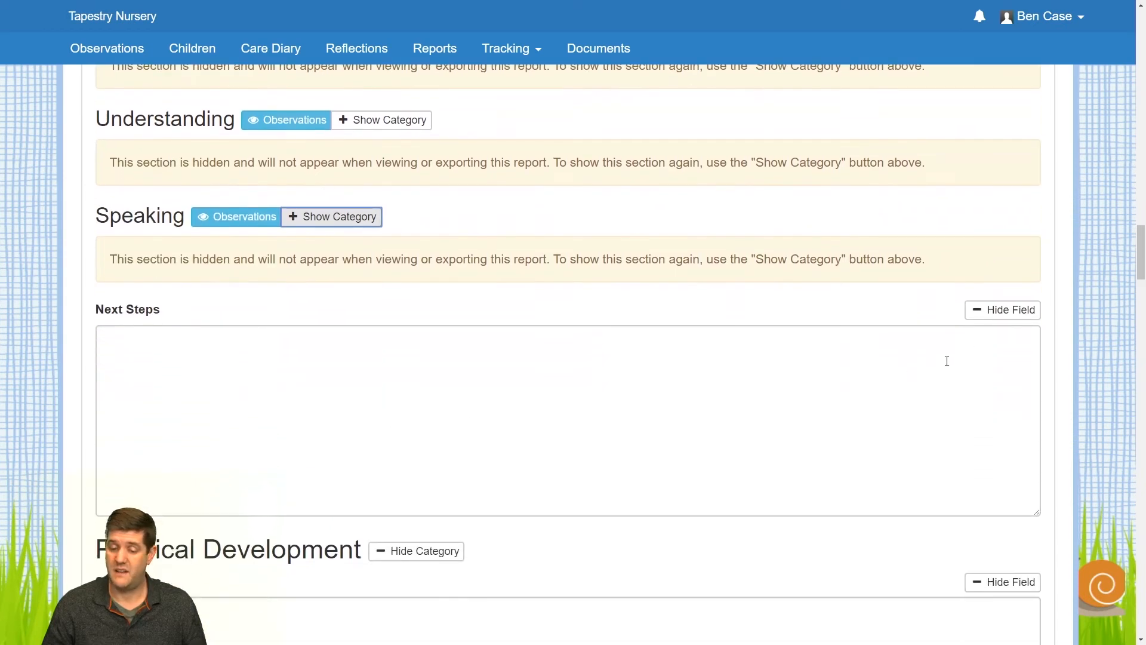
{"action": "left_click", "coordinate": [1004, 311]}
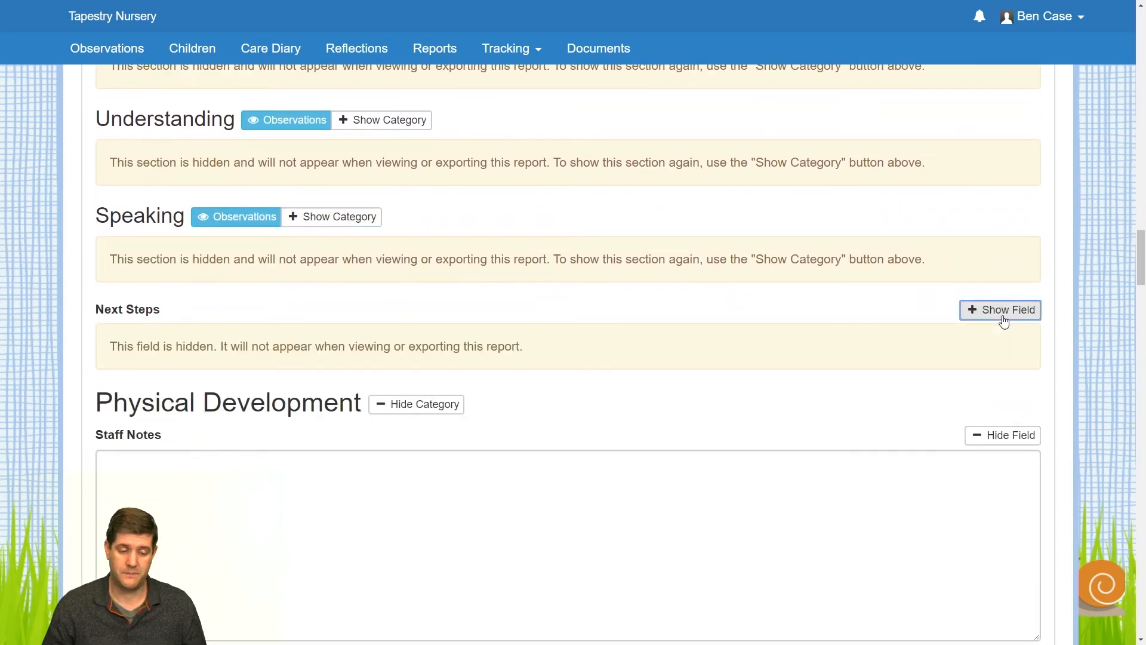
Step: Fill in the Physical Development staff notes on P.E. and movement, and hide Moving and Handling, Health and self-care and Next Steps
{"action": "scroll", "coordinate": [975, 330], "scroll_direction": "down", "scroll_amount": 4}
{"action": "left_click", "coordinate": [262, 257]}
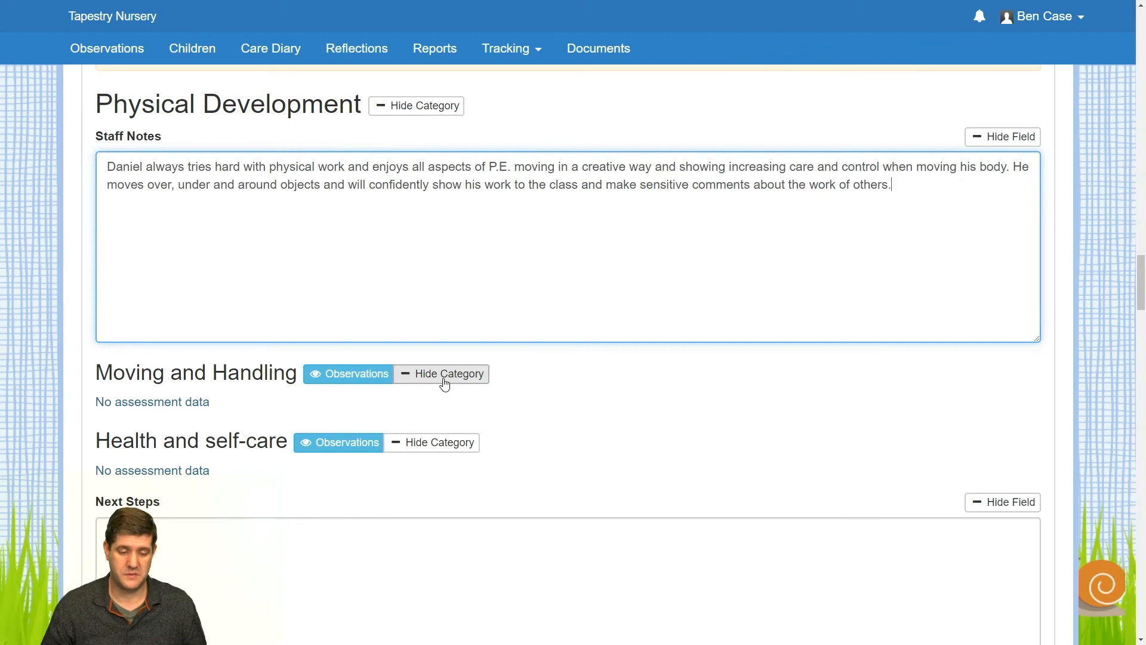
{"action": "left_click", "coordinate": [445, 375]}
{"action": "left_click", "coordinate": [442, 469]}
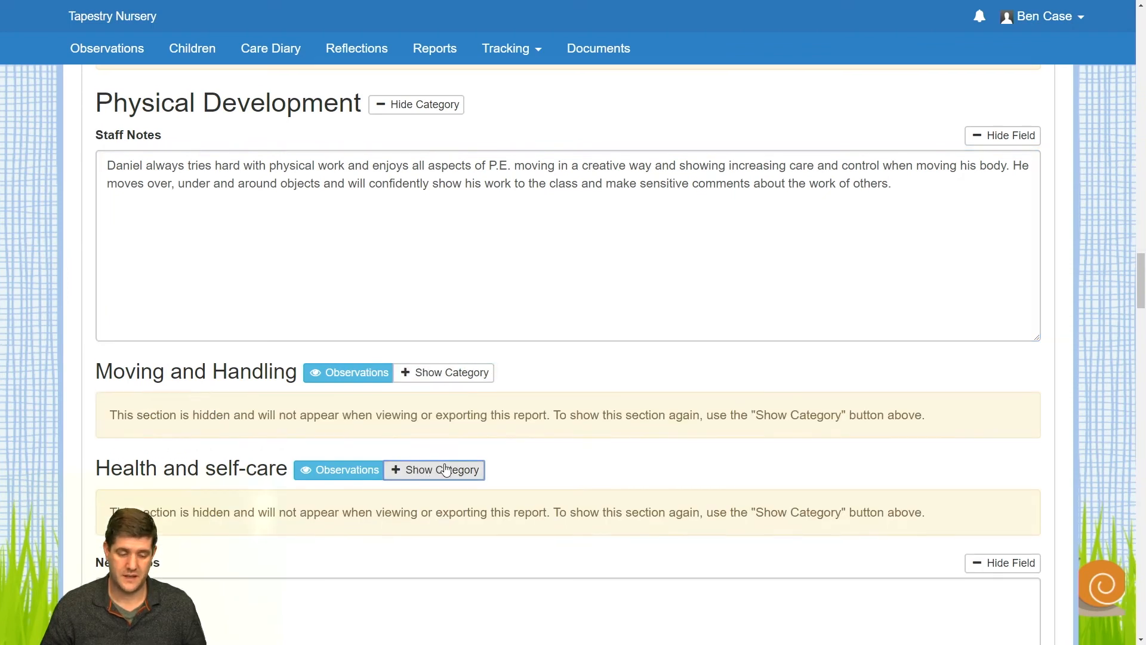
{"action": "scroll", "coordinate": [445, 469], "scroll_direction": "down", "scroll_amount": 3}
{"action": "left_click", "coordinate": [991, 445]}
Step: Fill in the Literacy staff notes on letter sounds, reading and sentence writing, and hide its Reading, Writing and Next Steps parts
{"action": "scroll", "coordinate": [776, 439], "scroll_direction": "down", "scroll_amount": 1}
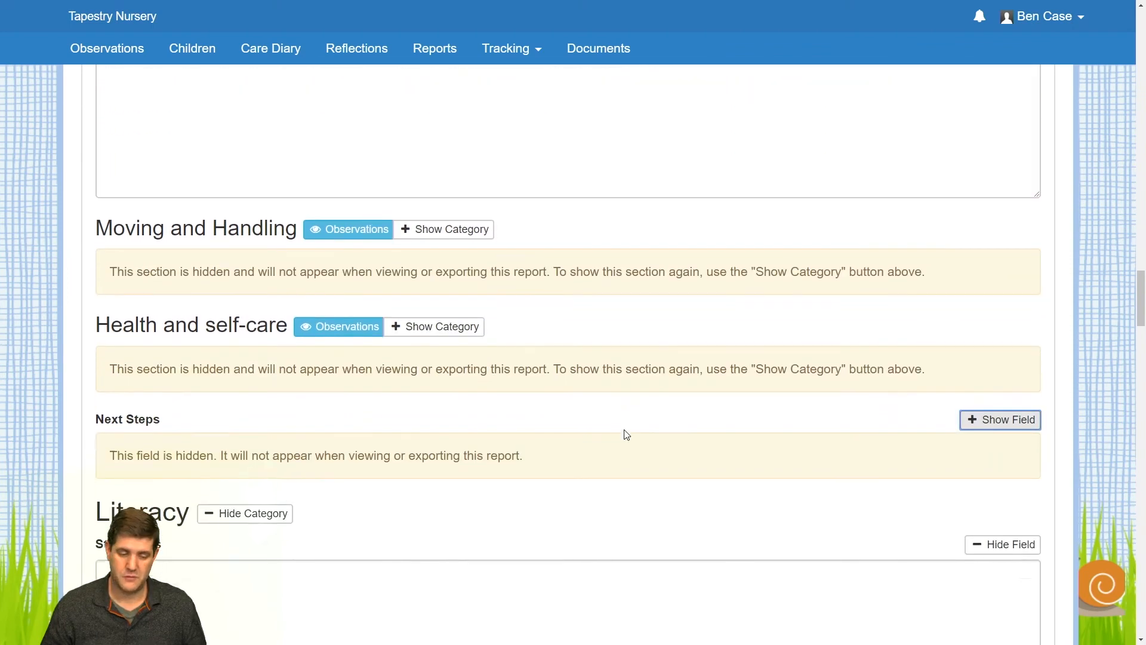
{"action": "scroll", "coordinate": [620, 432], "scroll_direction": "down", "scroll_amount": 6}
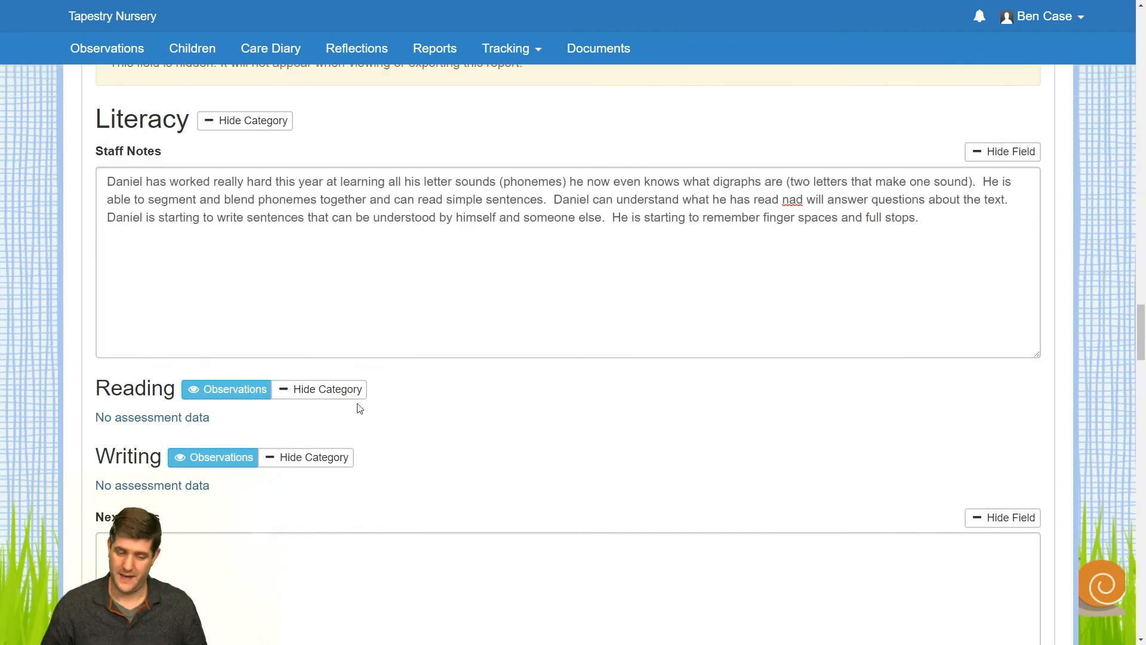
{"action": "left_click", "coordinate": [345, 391]}
{"action": "left_click", "coordinate": [310, 486]}
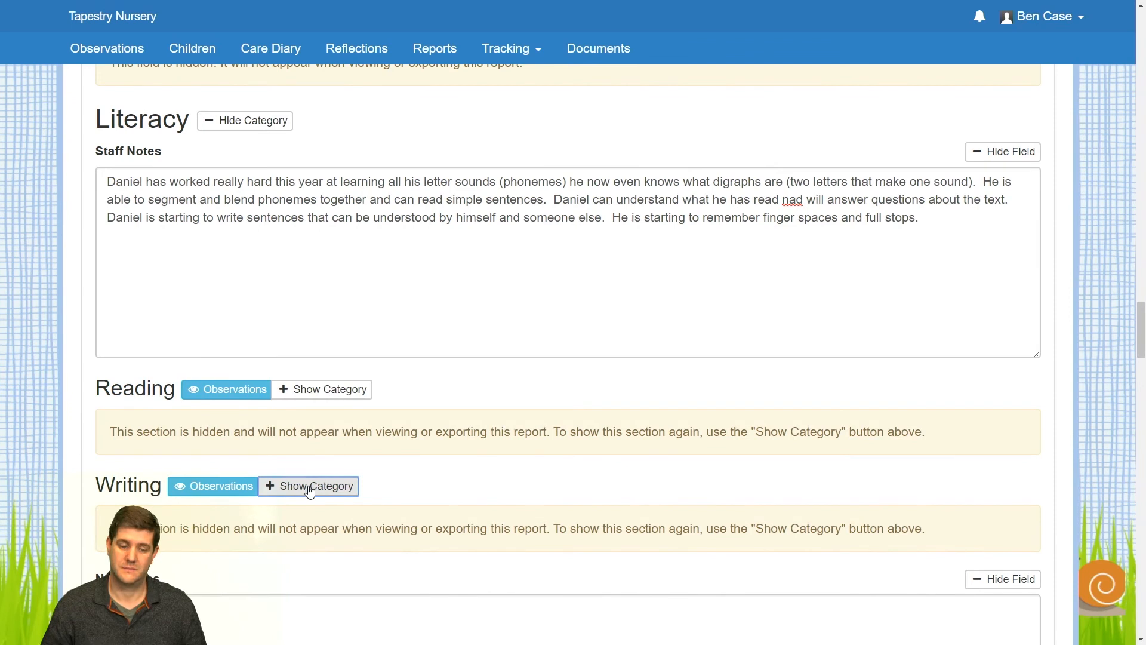
{"action": "scroll", "coordinate": [306, 471], "scroll_direction": "down", "scroll_amount": 6}
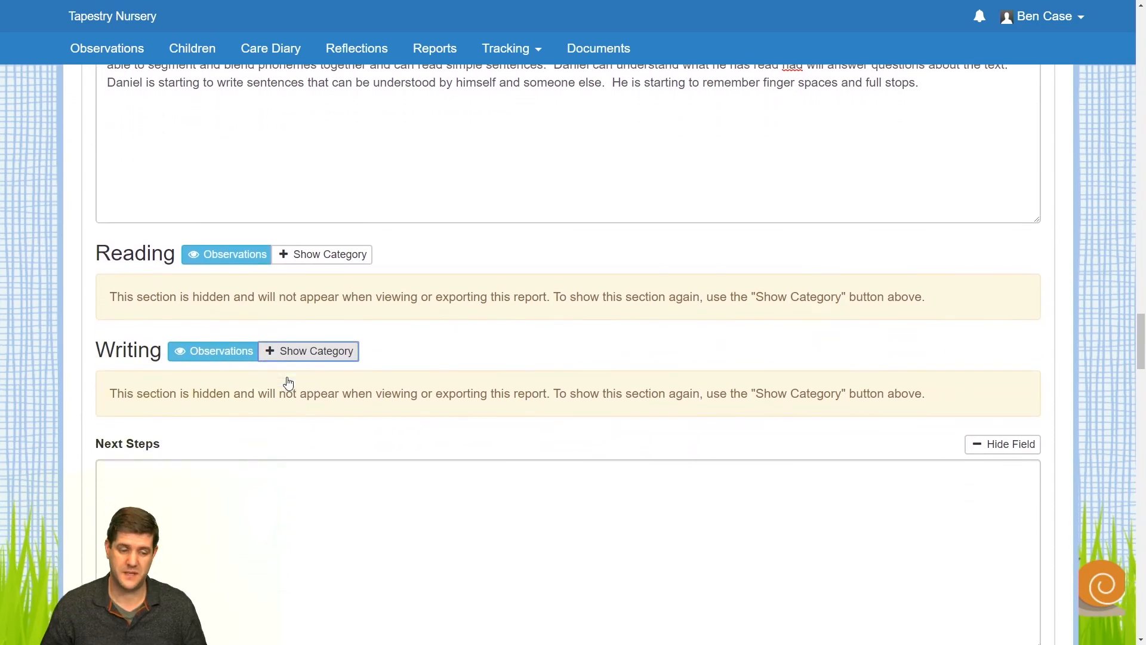
{"action": "left_click", "coordinate": [1009, 221]}
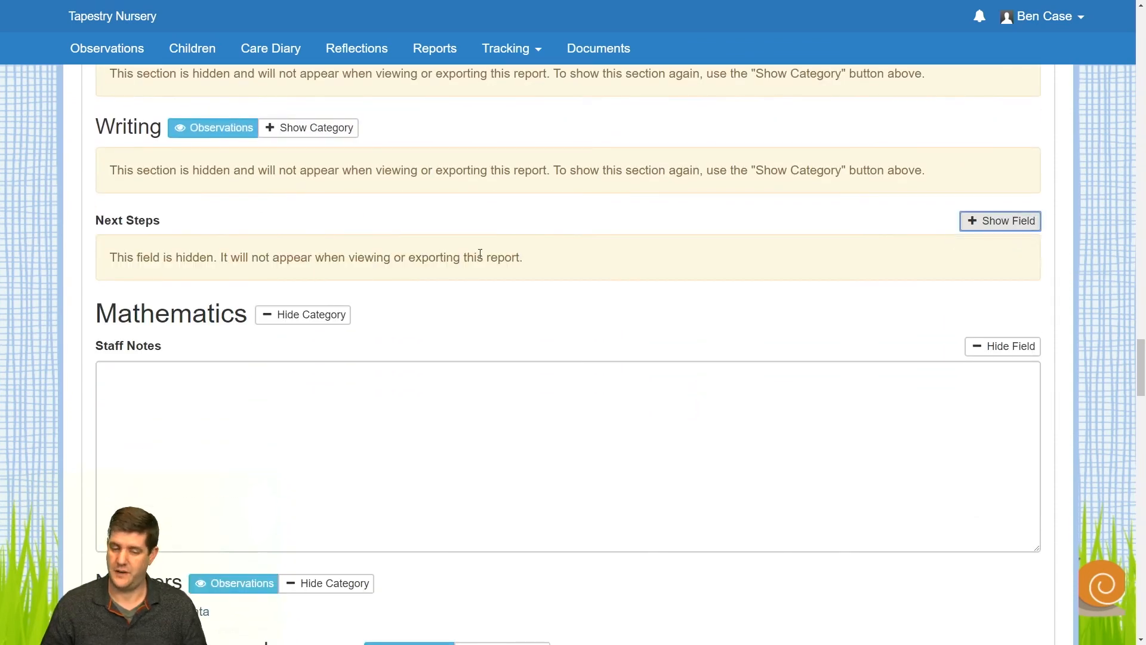
Step: Write Mathematics staff notes on numbers to 20, measures and shapes, and hide its Numbers, Shape, space and measure, and Next Steps parts
{"action": "left_click", "coordinate": [329, 400]}
{"action": "type", "text": "Daniel has also made steady progress with maths work, he is working more independently now and is able to recognise numbers to 20 and perform simple calculations. He can also compare, sort and match objects and is starting to use simple measures such as length and weight with growing independence. He can name and describe  simple 2.D and 3.D shapes and is starting to use some mathematical vocabulary."}
{"action": "scroll", "coordinate": [331, 403], "scroll_direction": "down", "scroll_amount": 3}
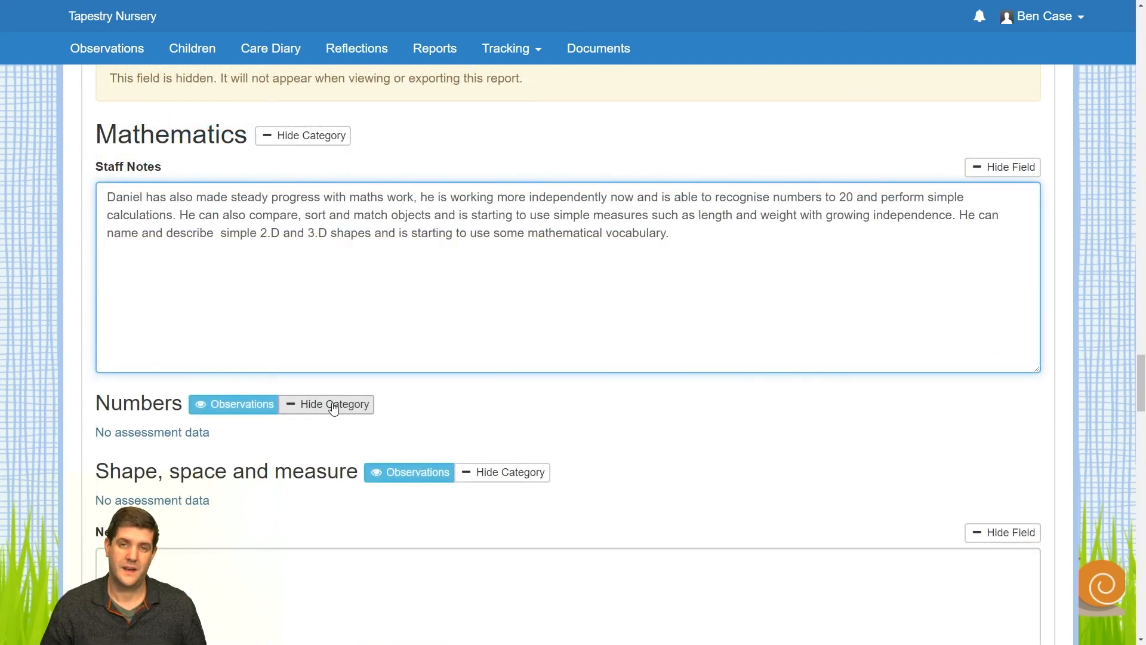
{"action": "left_click", "coordinate": [334, 407]}
{"action": "left_click", "coordinate": [484, 503]}
{"action": "left_click", "coordinate": [992, 600]}
Step: Hide the entire Understanding the world and Expressive Arts and Design categories in the SEND section
{"action": "scroll", "coordinate": [877, 538], "scroll_direction": "down", "scroll_amount": 7}
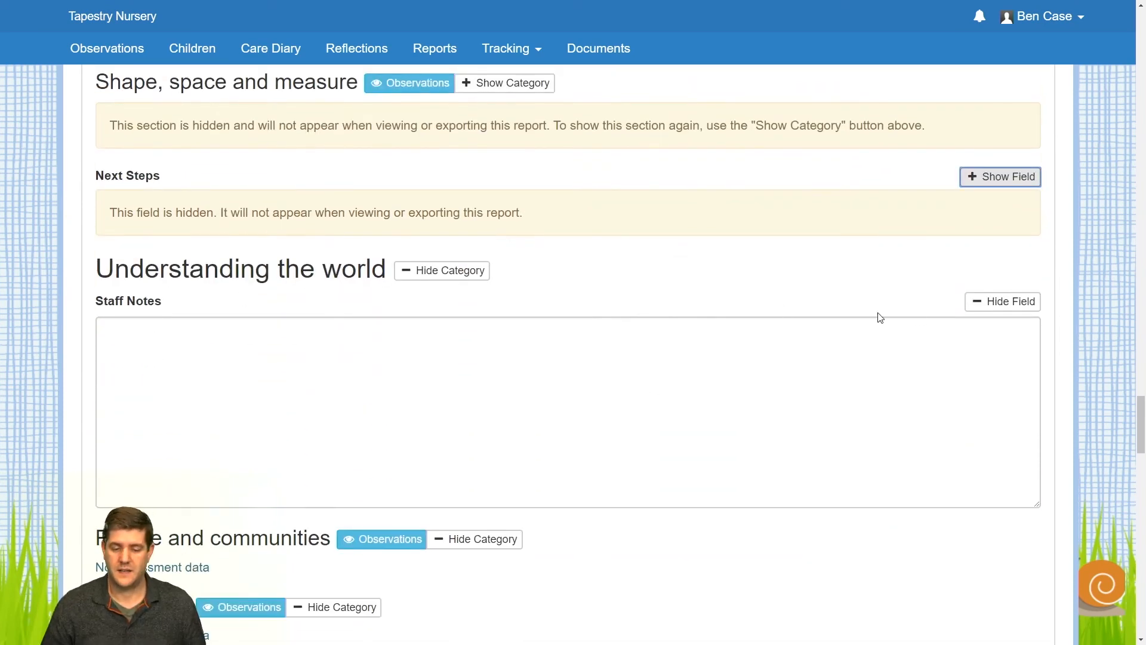
{"action": "left_click", "coordinate": [461, 273]}
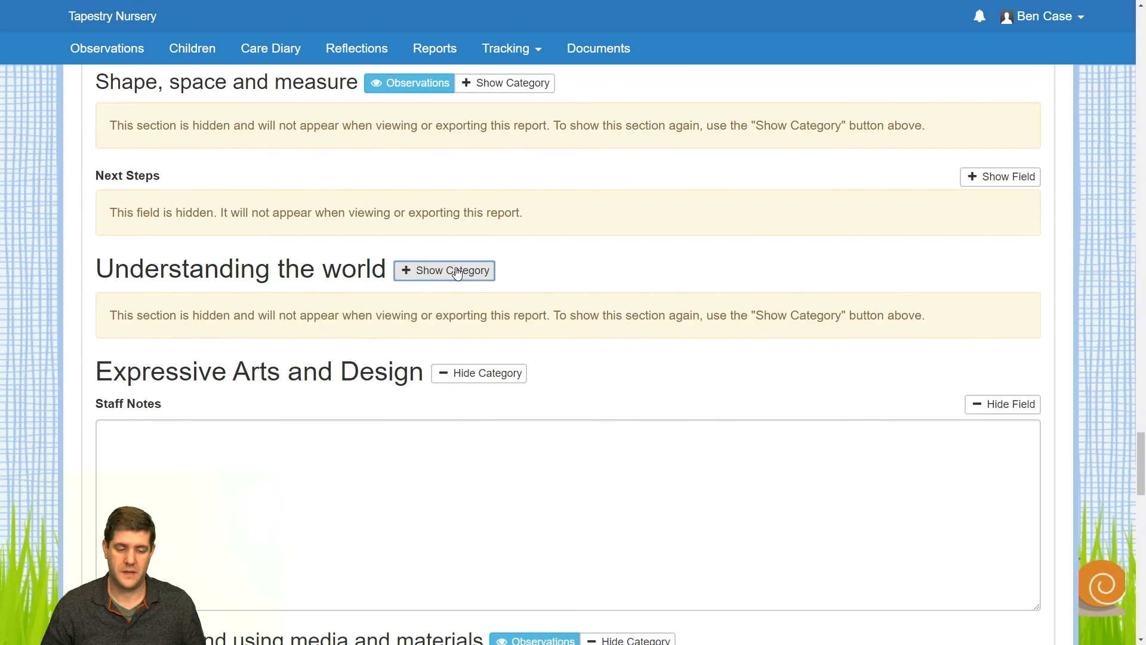
{"action": "left_click", "coordinate": [452, 374]}
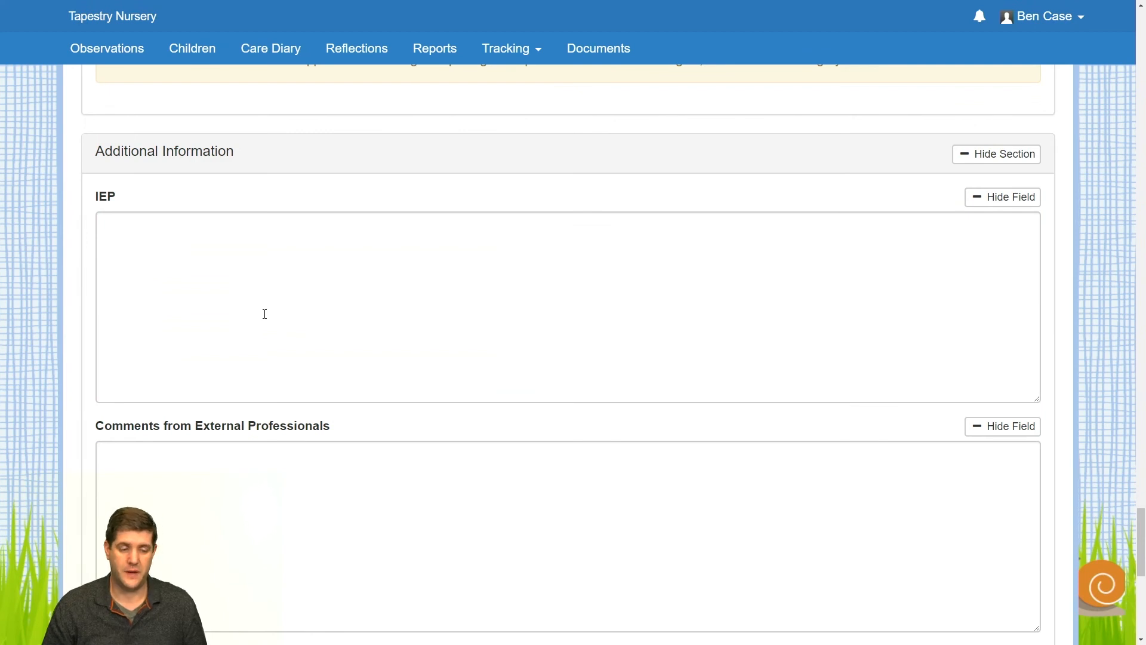
Step: Hide the IEP, Comments from External Professionals and Additional Information fields in the Additional Information section
{"action": "left_click", "coordinate": [106, 215]}
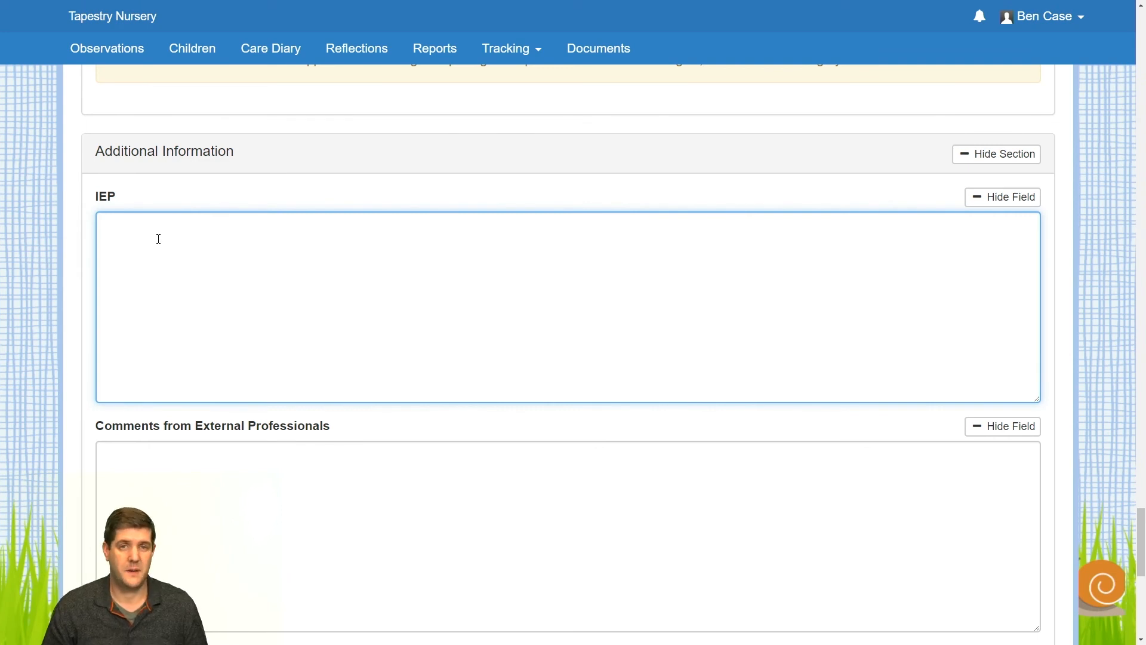
{"action": "left_click", "coordinate": [1005, 198]}
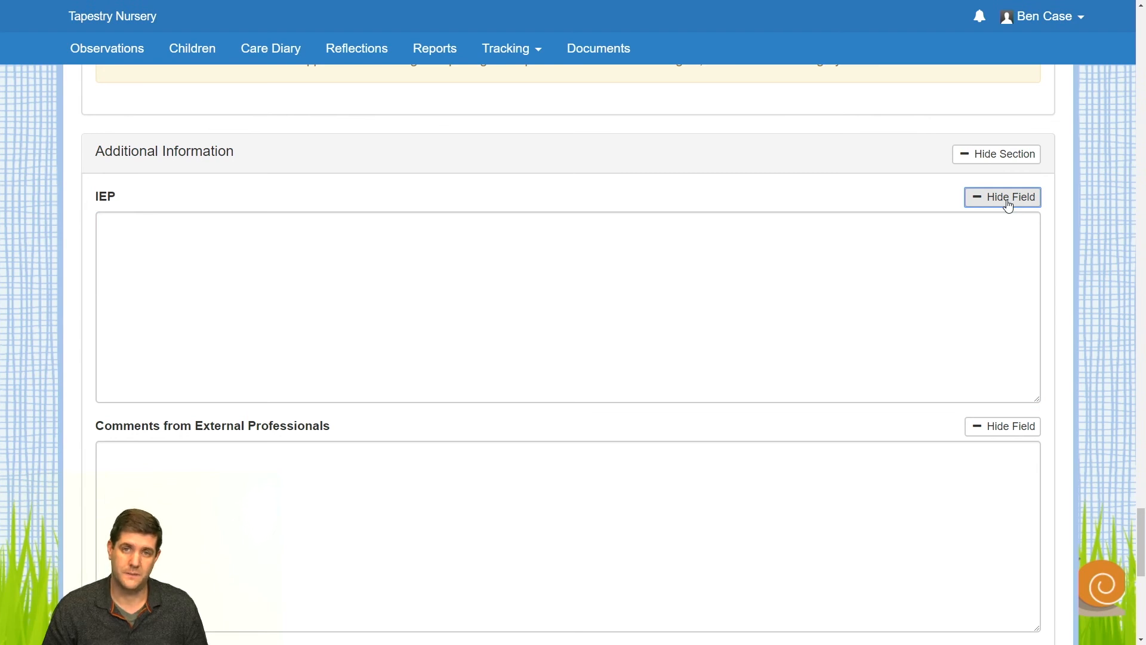
{"action": "scroll", "coordinate": [358, 352], "scroll_direction": "down", "scroll_amount": 1}
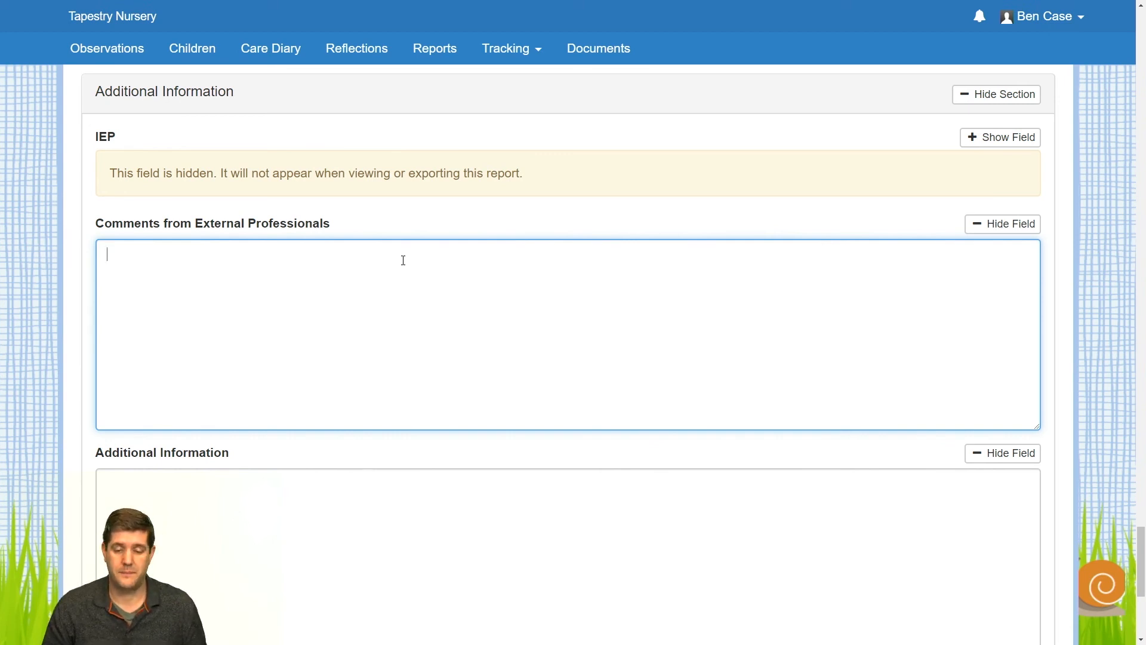
{"action": "left_click", "coordinate": [1018, 224]}
{"action": "left_click", "coordinate": [374, 353]}
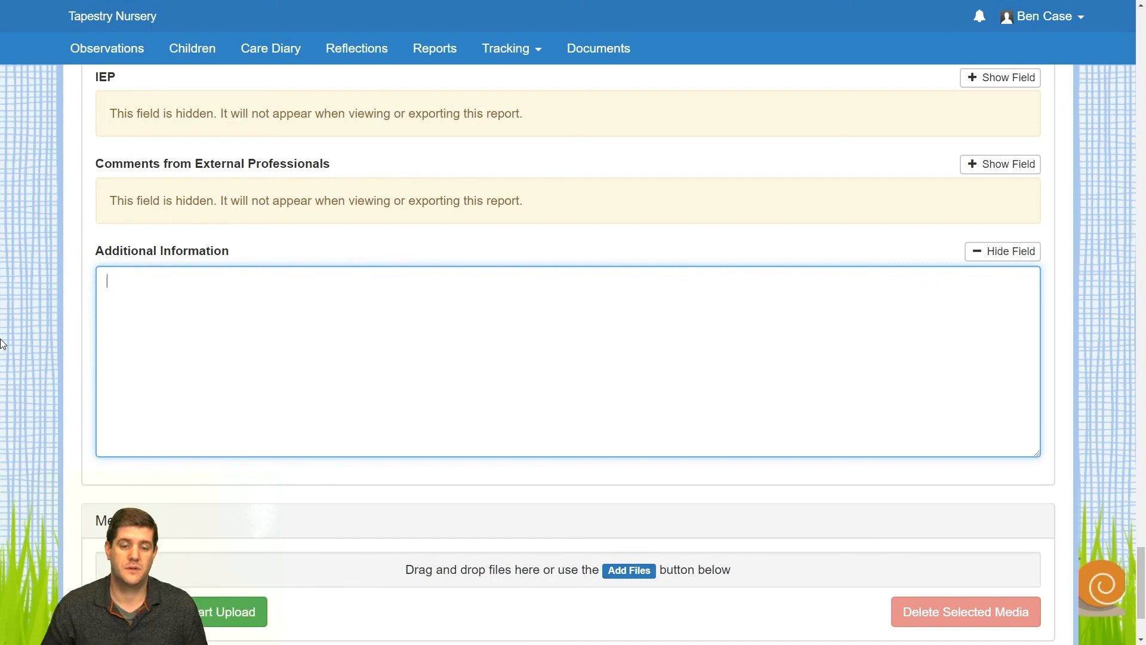
{"action": "left_click", "coordinate": [1008, 252]}
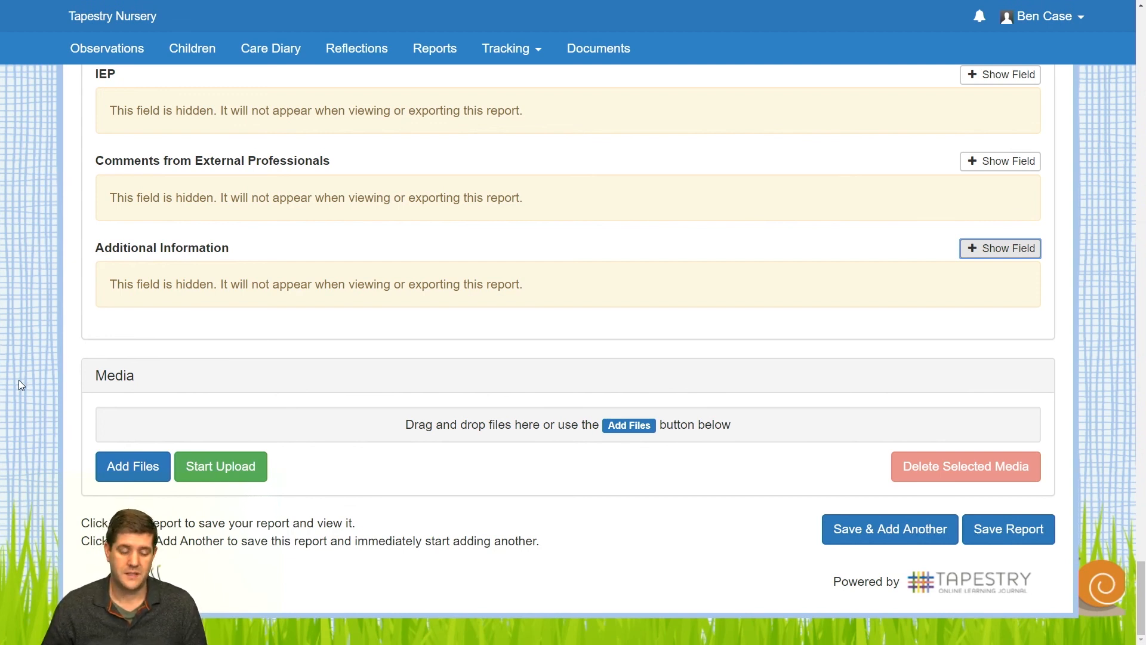
Step: Add Spring Term Report.pdf from the Report folder in Downloads to the report's Media section and upload it
{"action": "left_click", "coordinate": [116, 474]}
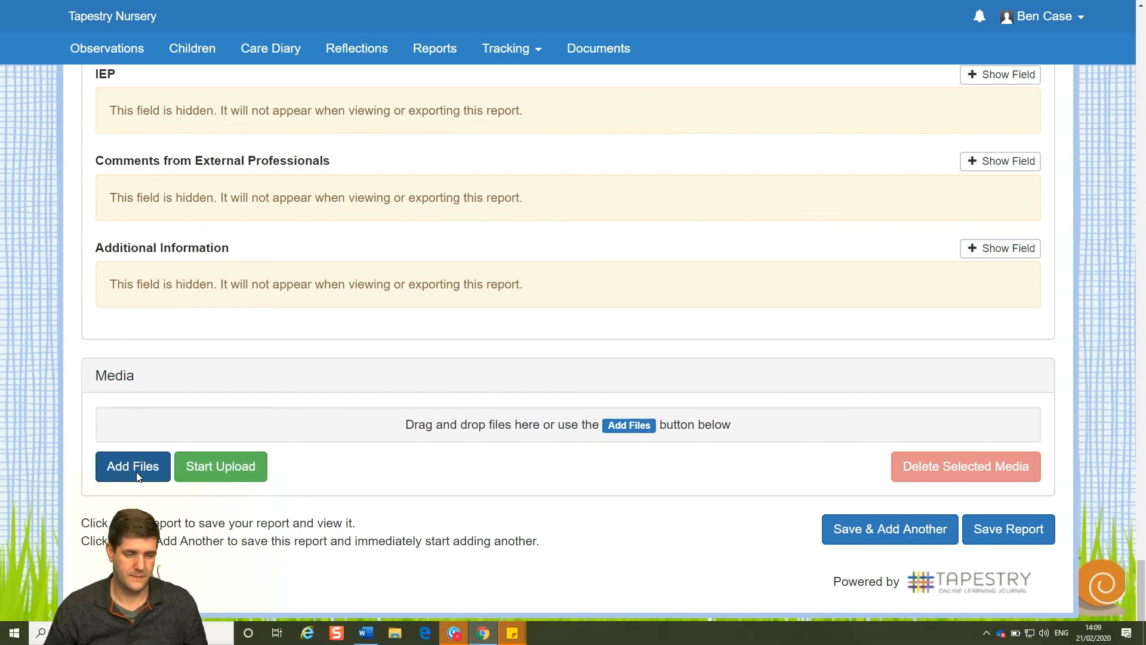
{"action": "double_click", "coordinate": [149, 191]}
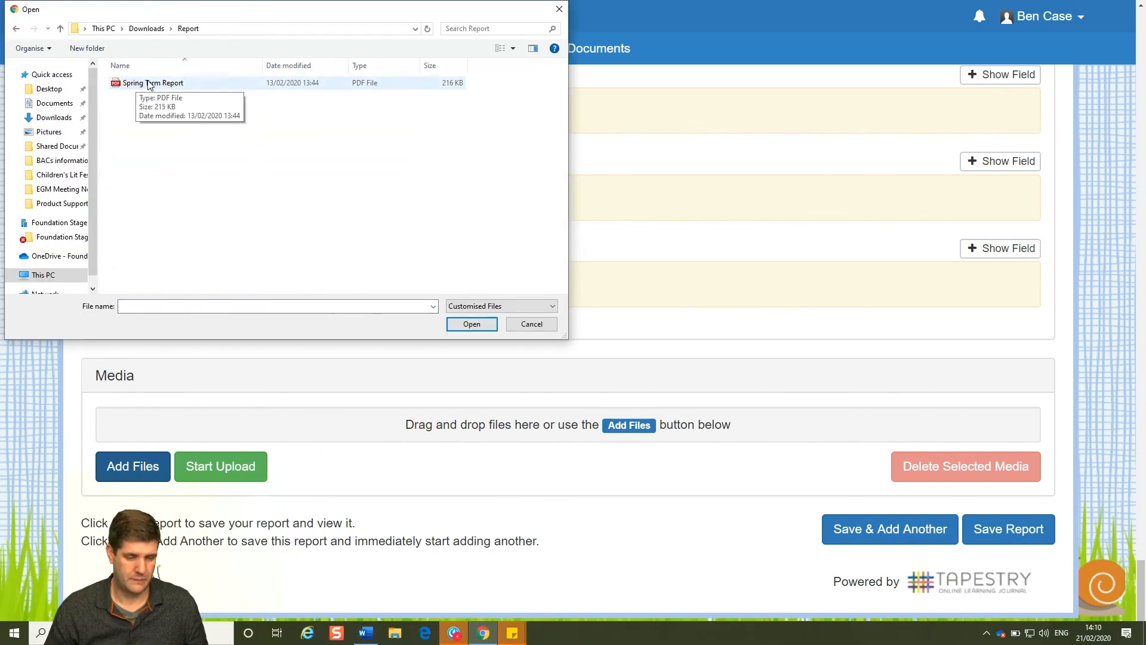
{"action": "double_click", "coordinate": [149, 83]}
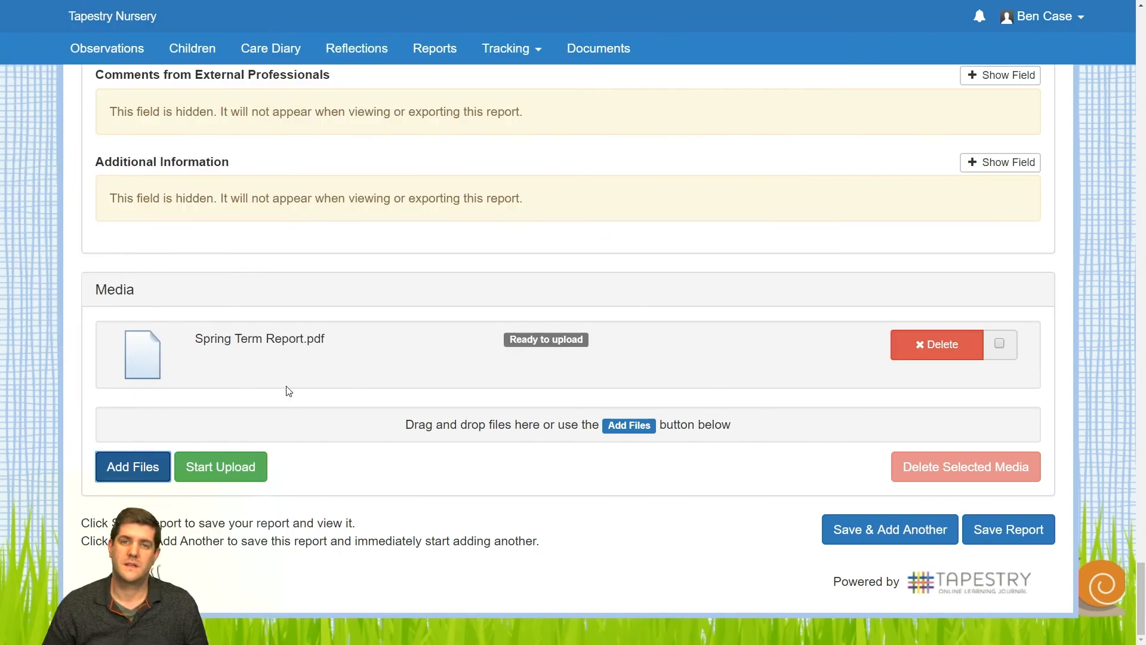
{"action": "left_click", "coordinate": [222, 478]}
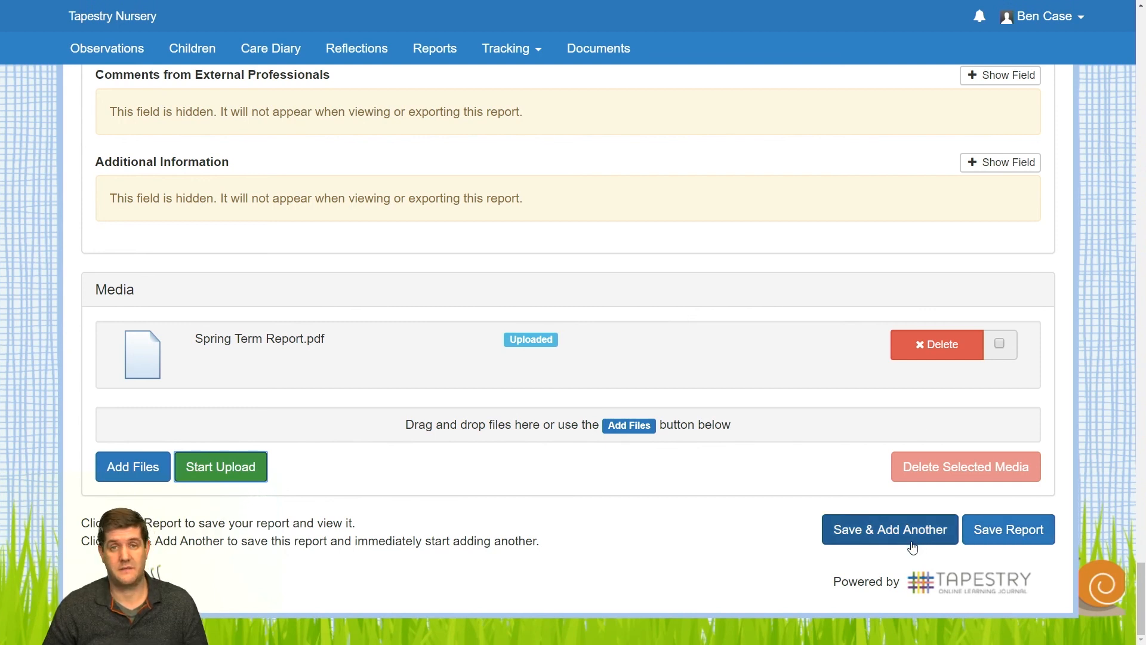
Step: Save the report and look over the header and options on its saved page
{"action": "left_click", "coordinate": [1019, 536]}
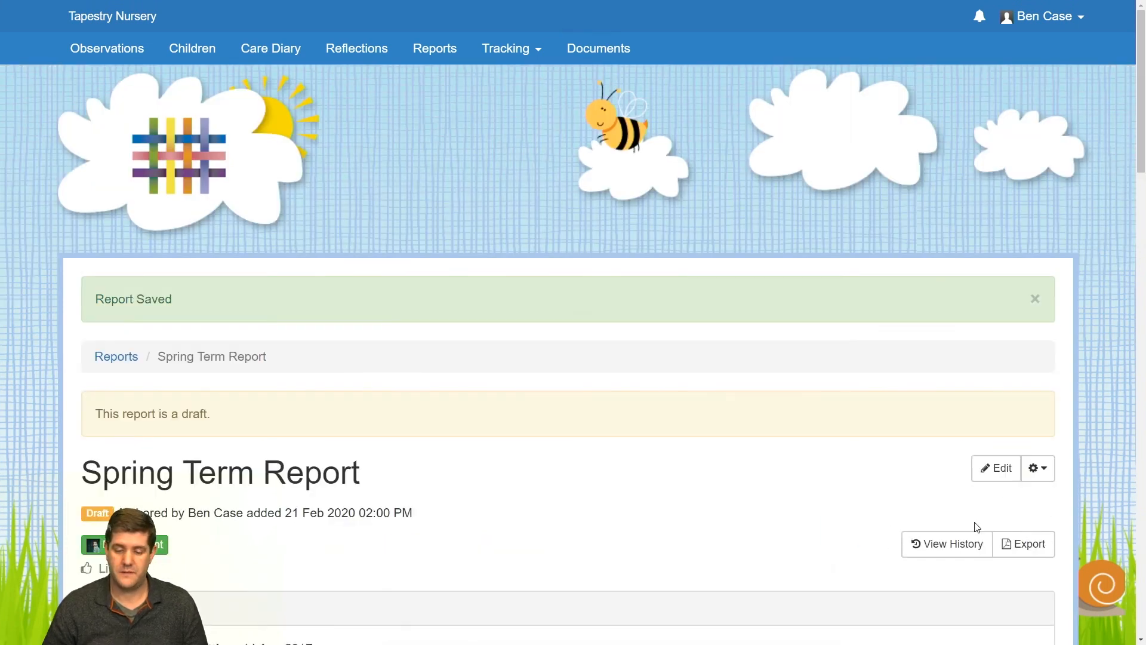
{"action": "scroll", "coordinate": [835, 510], "scroll_direction": "down", "scroll_amount": 1}
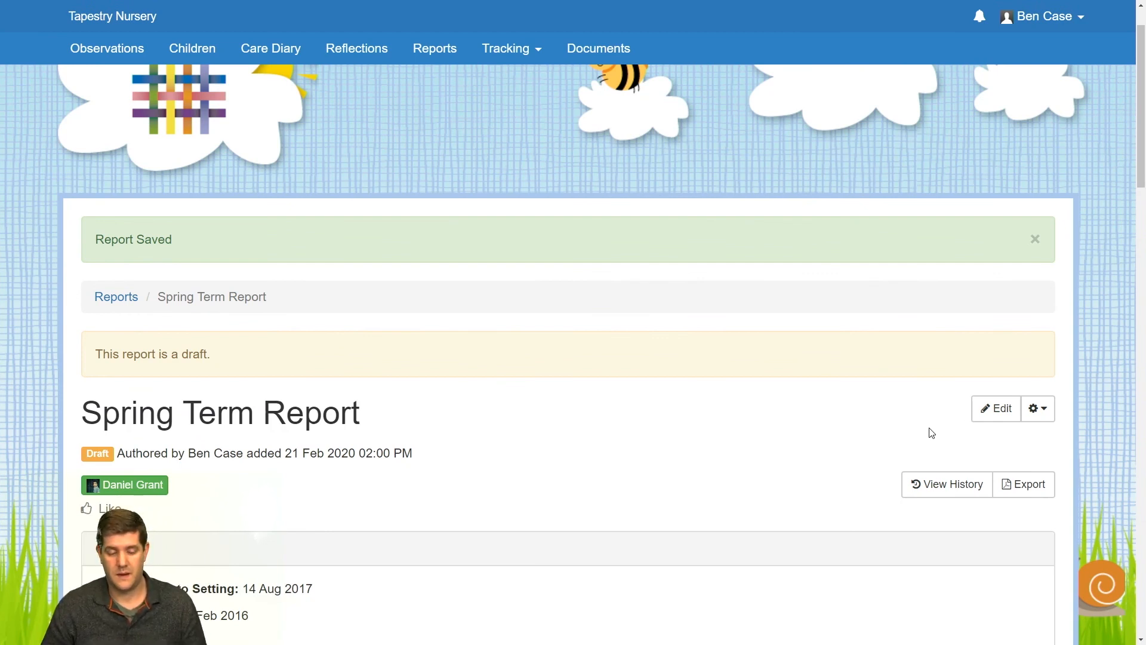
{"action": "scroll", "coordinate": [930, 433], "scroll_direction": "down", "scroll_amount": 1}
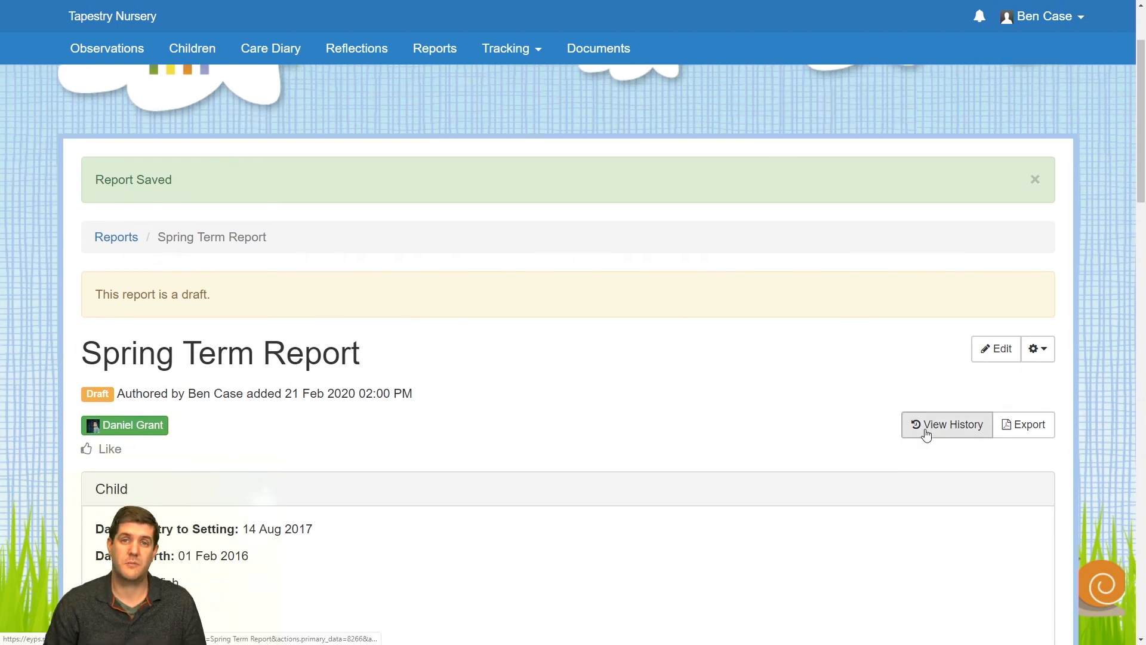